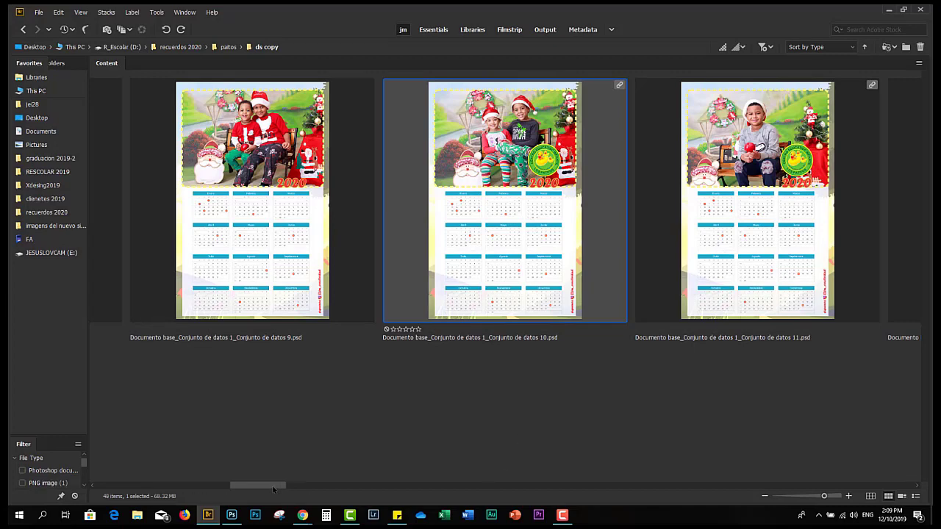
# - Shrink Bridge thumbnails so all 48 files, including Logo Colegio Los Patitos.jpg, fit the grid
pyautogui.moveTo(273, 487); pyautogui.dragTo(406, 494)
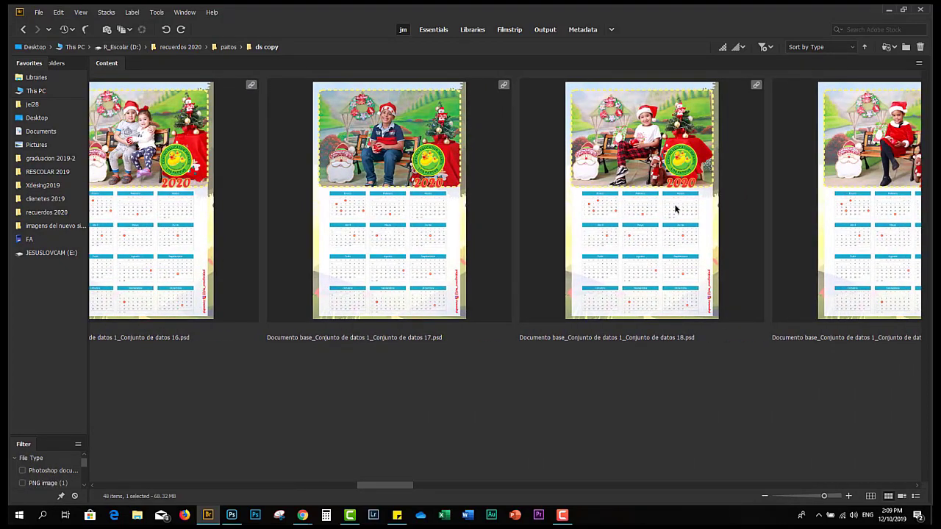
pyautogui.moveTo(377, 486); pyautogui.dragTo(418, 486)
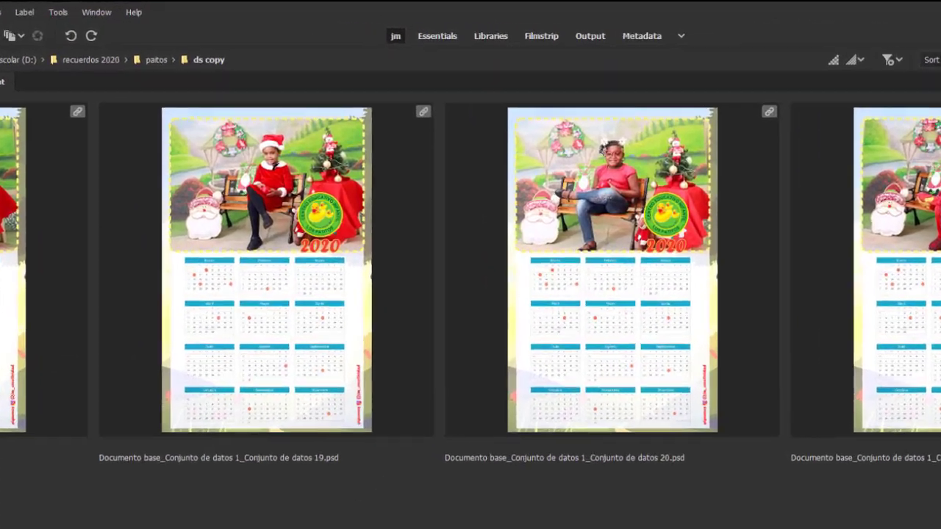
pyautogui.scroll(-3, 538, 198)
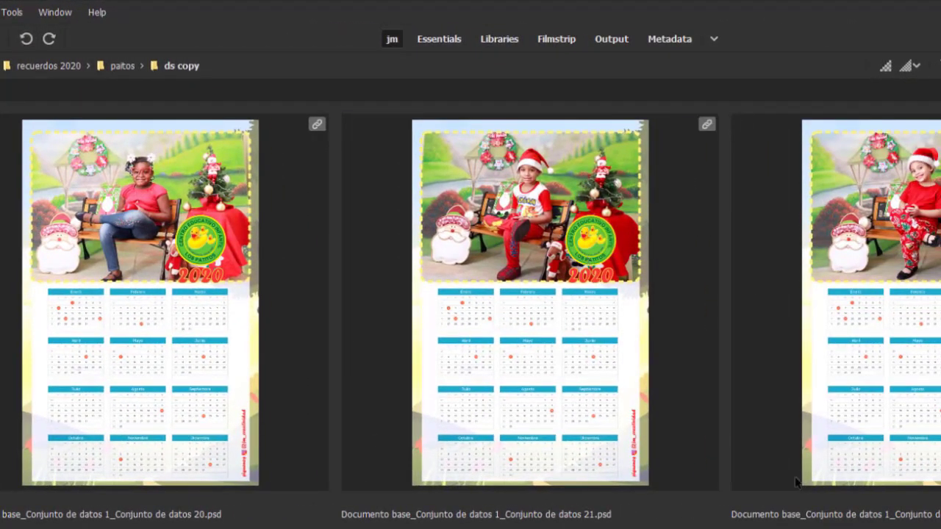
pyautogui.scroll(-3, 470, 302)
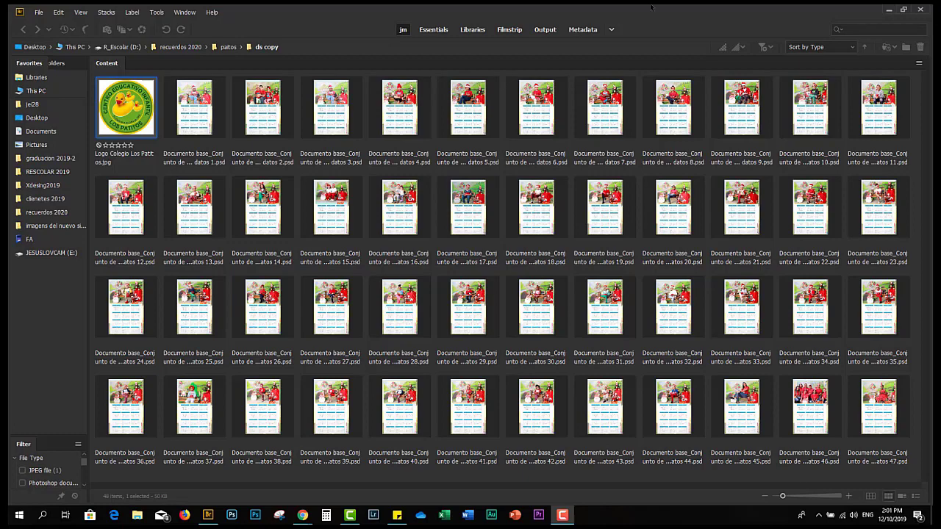
# - Browse the calendars in full-screen Review Mode, then leave datos 1.psd selected
pyautogui.click(201, 114)
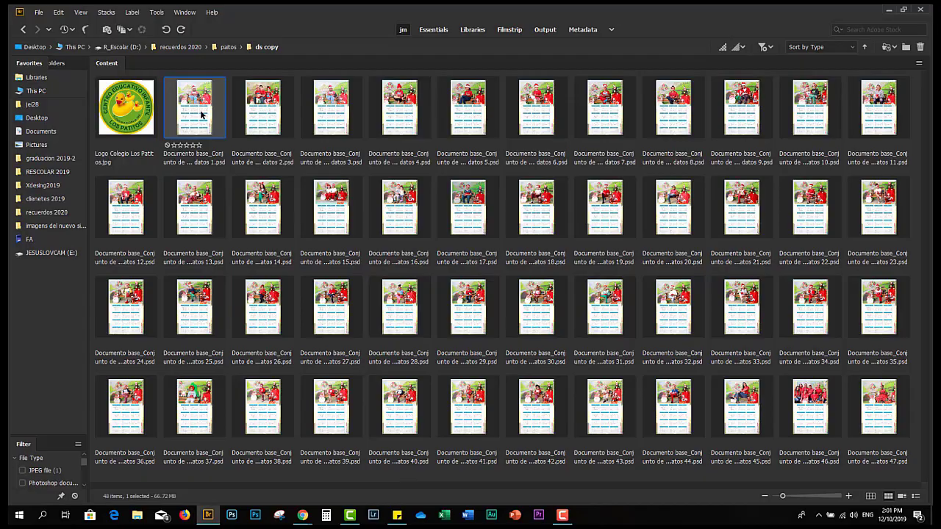
pyautogui.hotkey('ctrl', 'b')
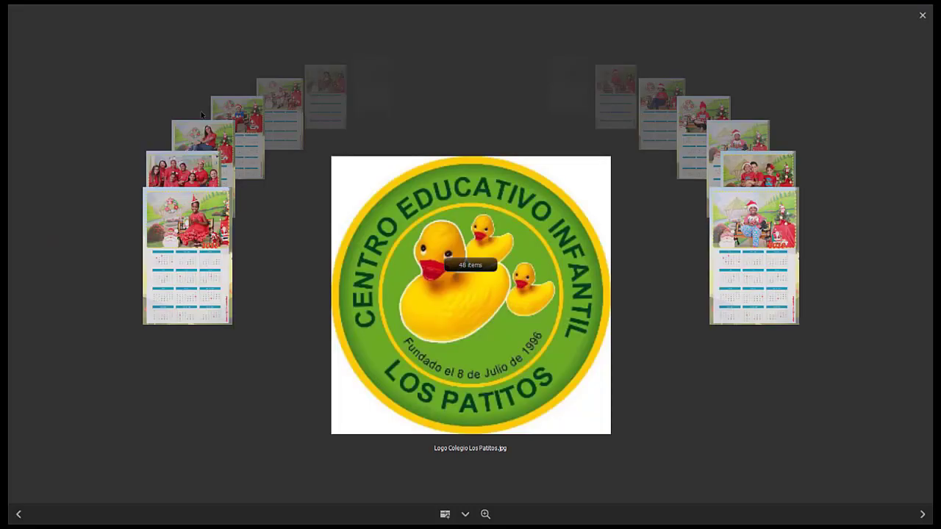
pyautogui.press('Right')
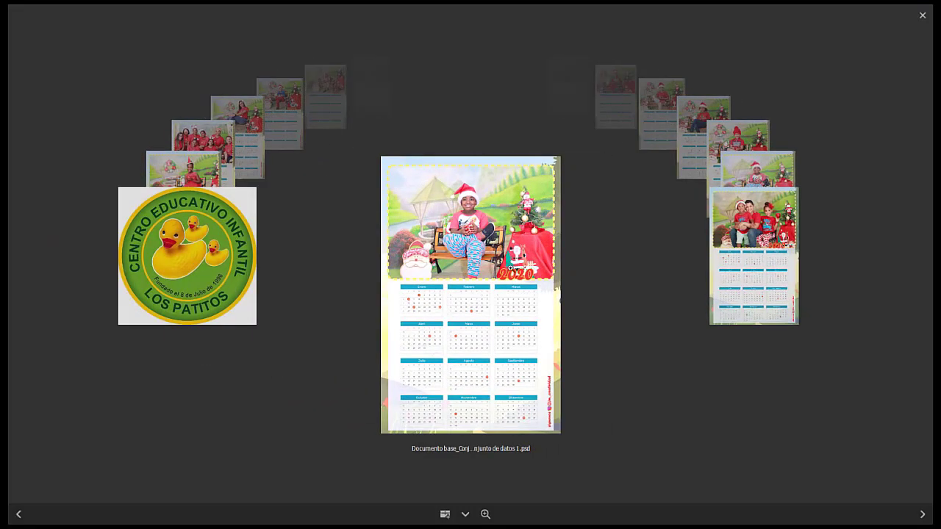
pyautogui.press('Right')
pyautogui.press('Right')
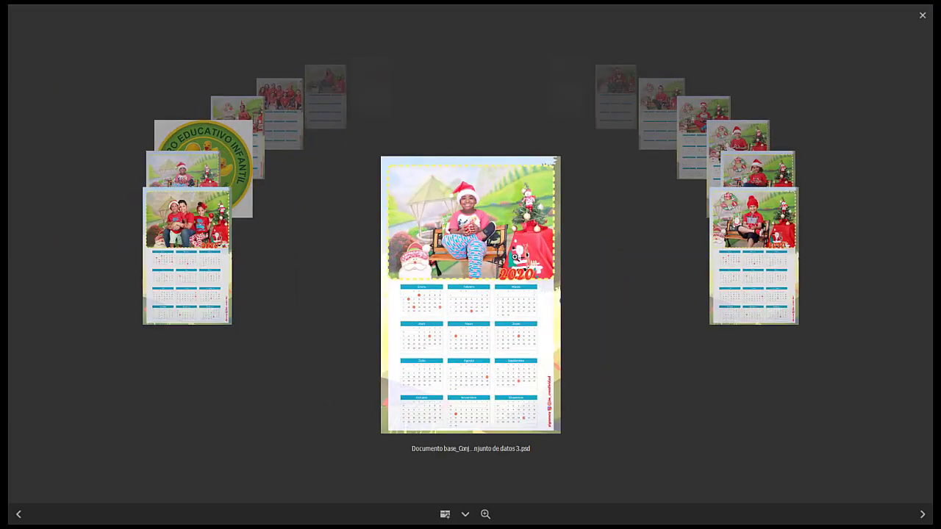
pyautogui.press('Right')
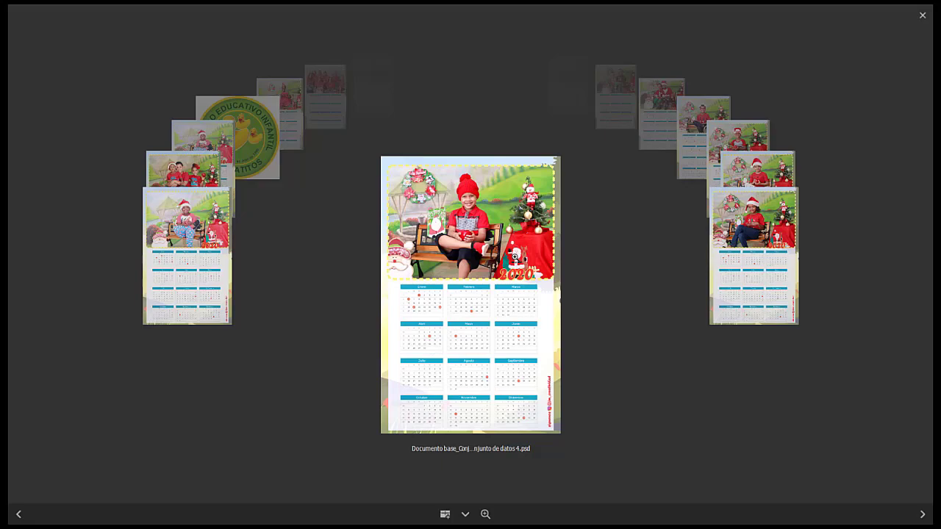
pyautogui.press('Escape')
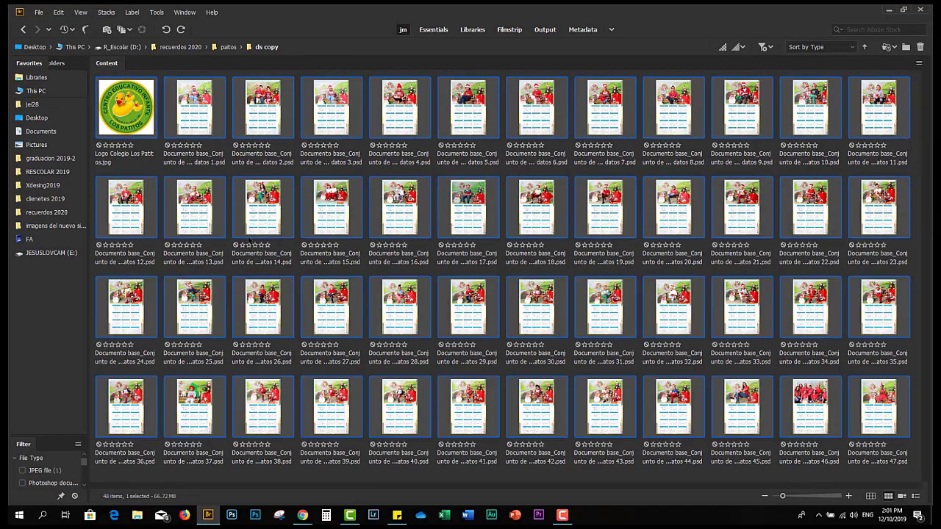
pyautogui.click(309, 47)
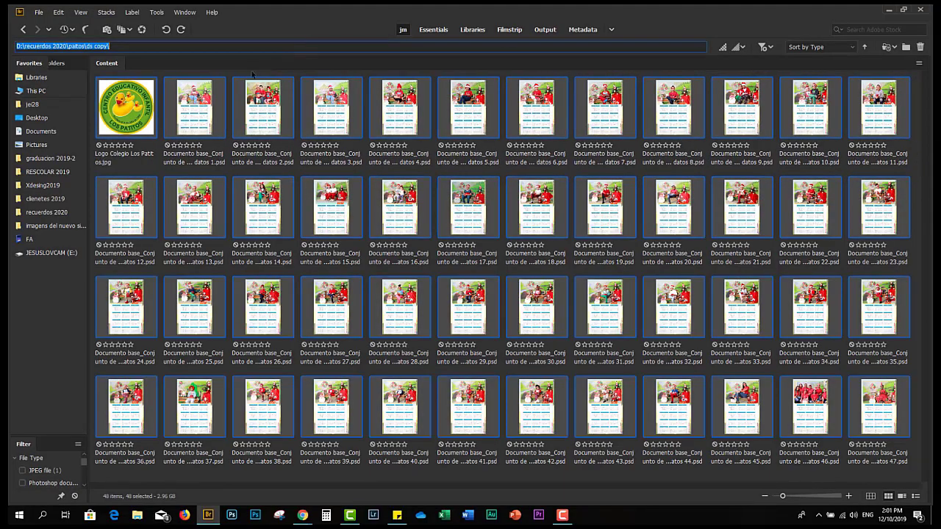
pyautogui.click(194, 109)
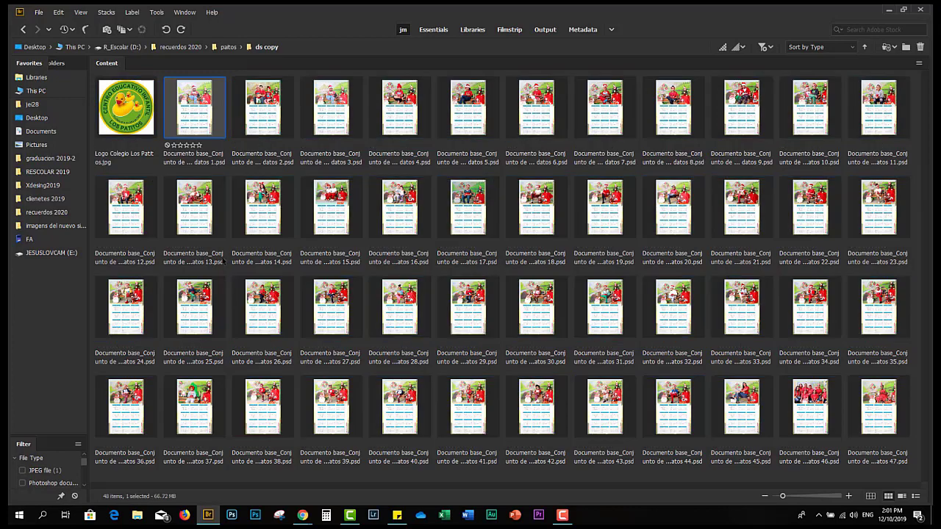
# - Open datos 1.psd and place the Los Patitos logo at ~78%, right of the photo above 2020
pyautogui.doubleClick(202, 112)
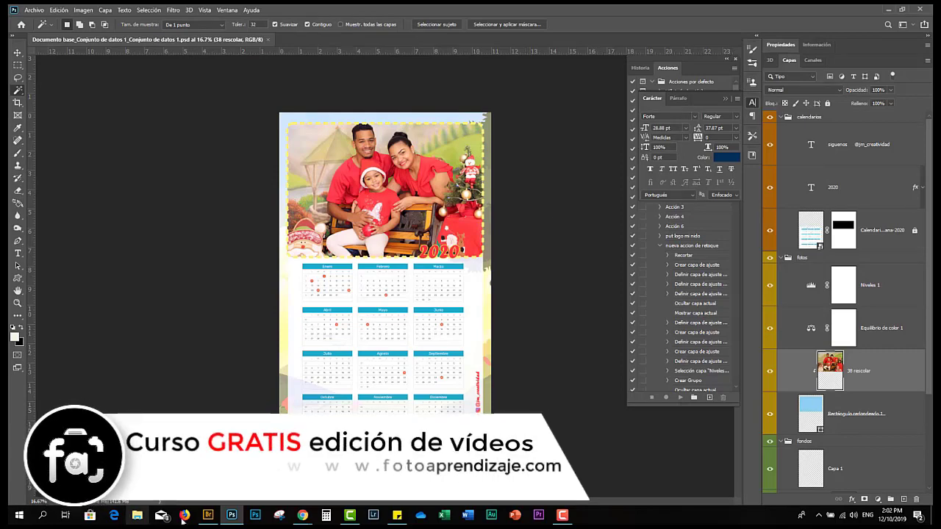
pyautogui.click(208, 515)
pyautogui.click(131, 113)
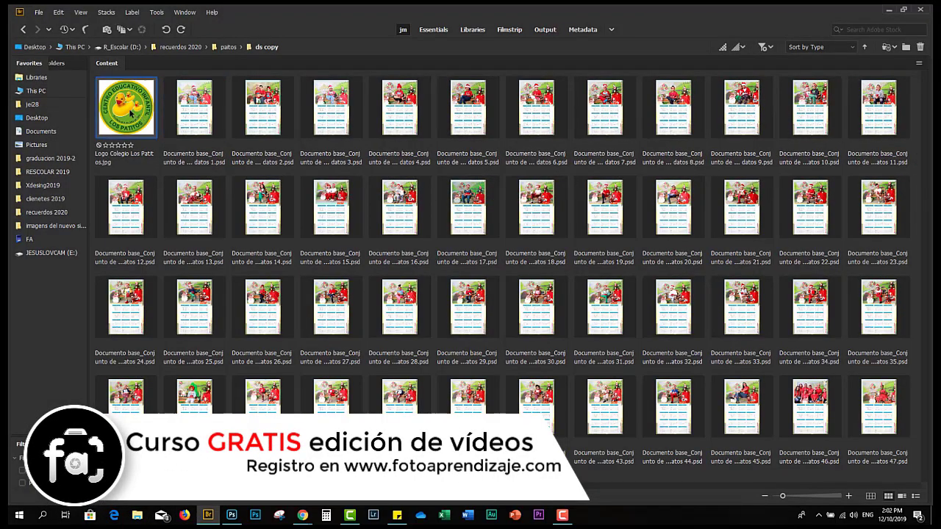
pyautogui.moveTo(134, 137)
pyautogui.mouseDown()
pyautogui.moveTo(417, 256)
pyautogui.moveTo(453, 193)
pyautogui.mouseUp()
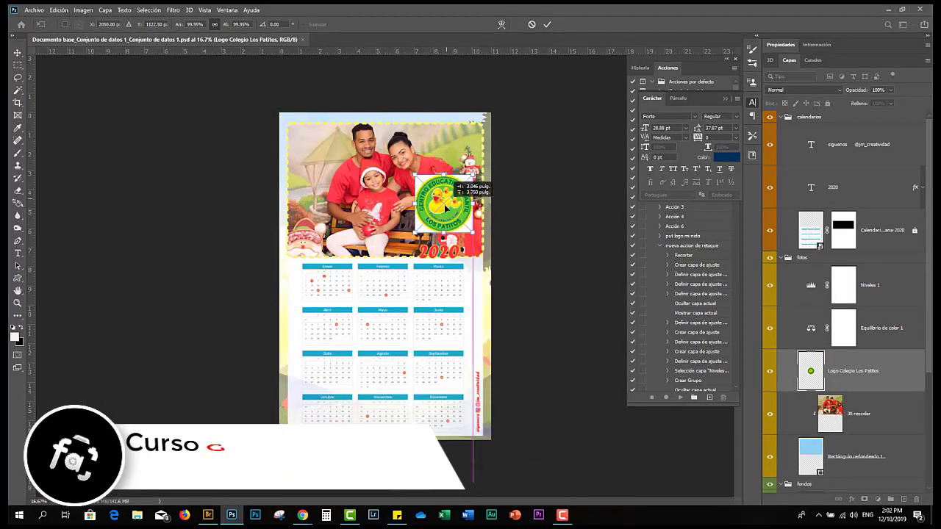
pyautogui.moveTo(464, 237); pyautogui.dragTo(454, 225)
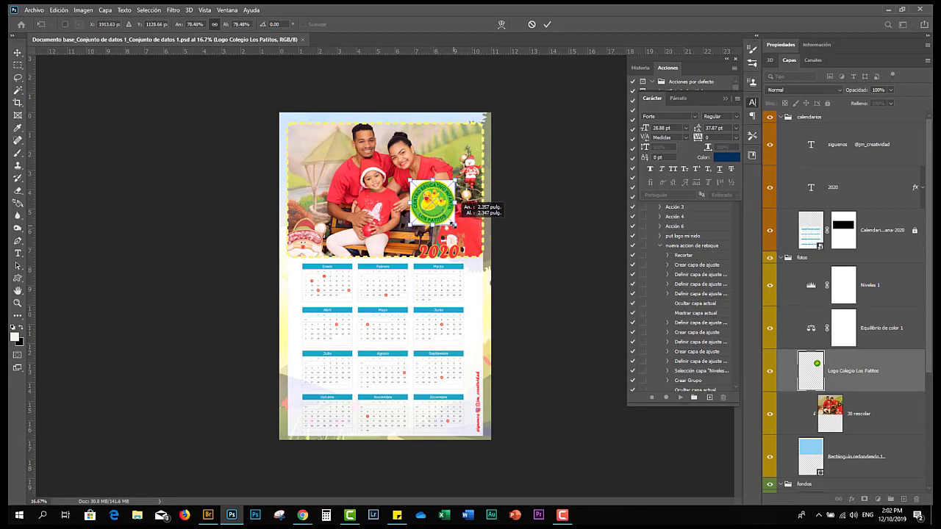
pyautogui.moveTo(450, 189); pyautogui.dragTo(457, 201)
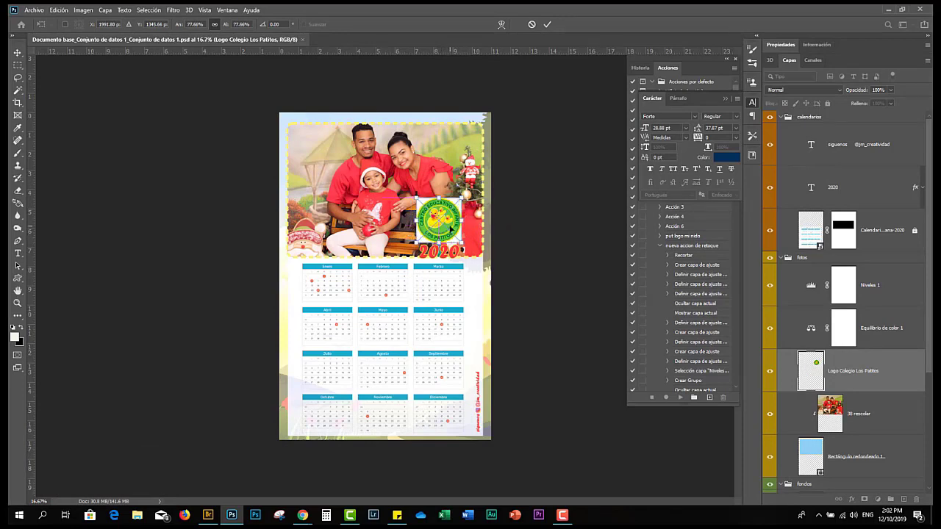
pyautogui.press('Return')
pyautogui.press('w')
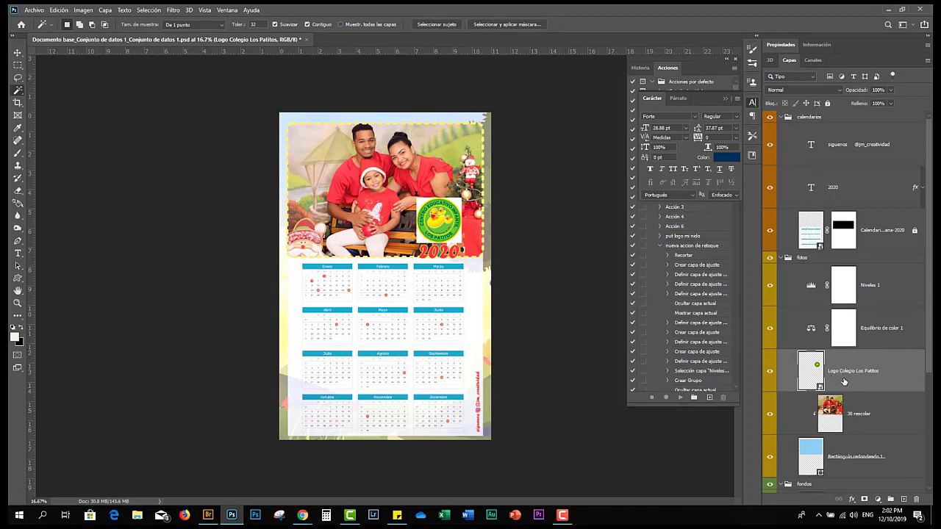
# - Rasterize the logo layer and delete its white corner background with the Magic Wand, then deselect
pyautogui.rightClick(842, 381)
pyautogui.click(722, 269)
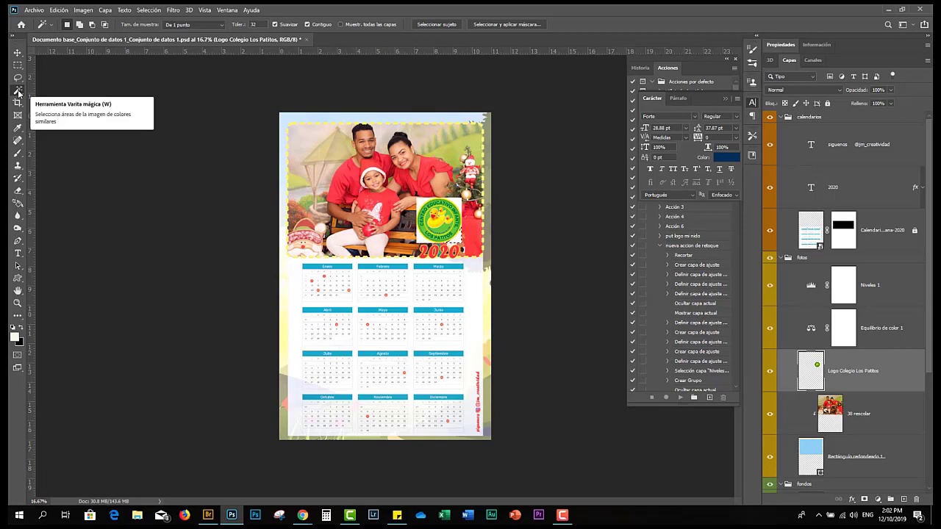
pyautogui.click(456, 204)
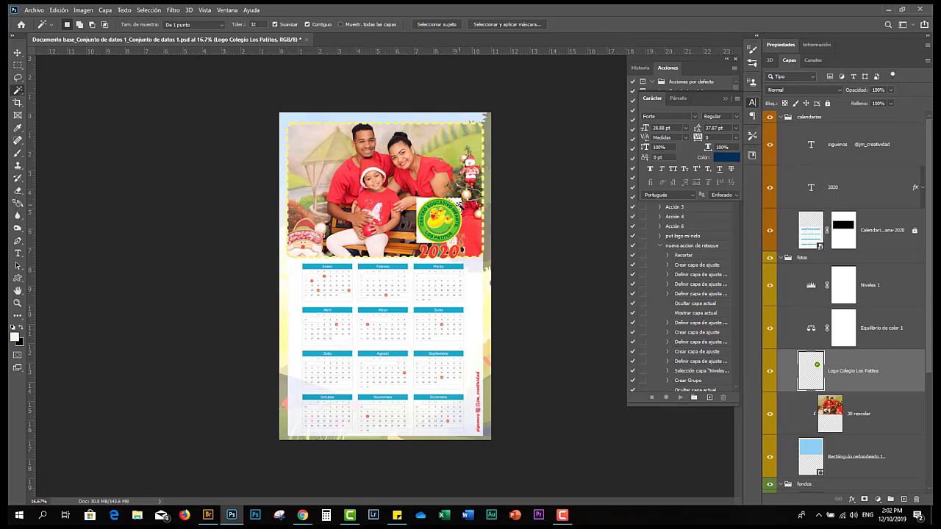
pyautogui.keyDown('shift'); pyautogui.click(419, 201); pyautogui.keyUp('shift')
pyautogui.keyDown('shift'); pyautogui.click(420, 239); pyautogui.keyUp('shift')
pyautogui.click(157, 10)
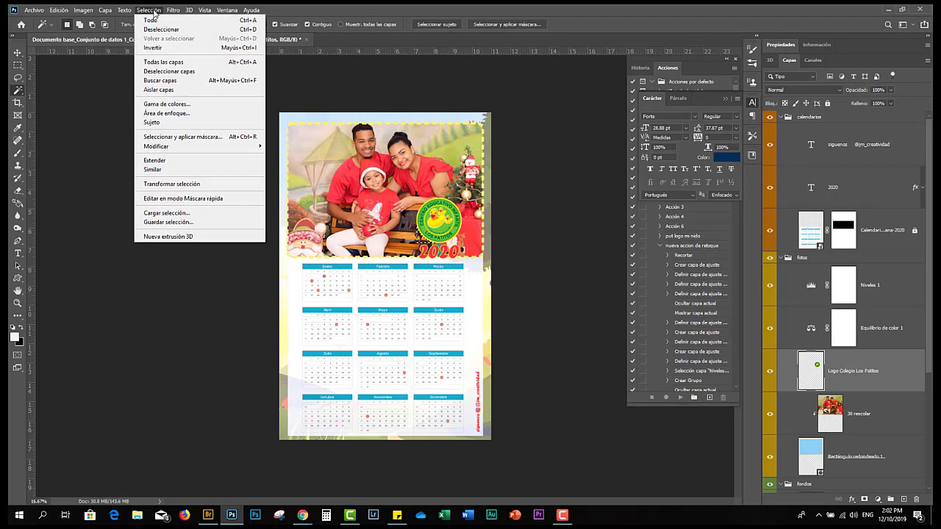
pyautogui.click(159, 30)
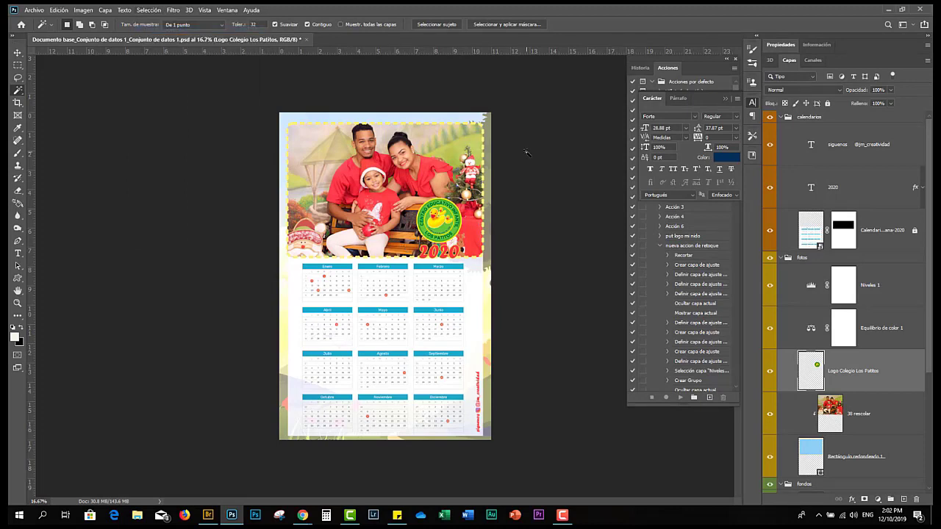
pyautogui.click(17, 53)
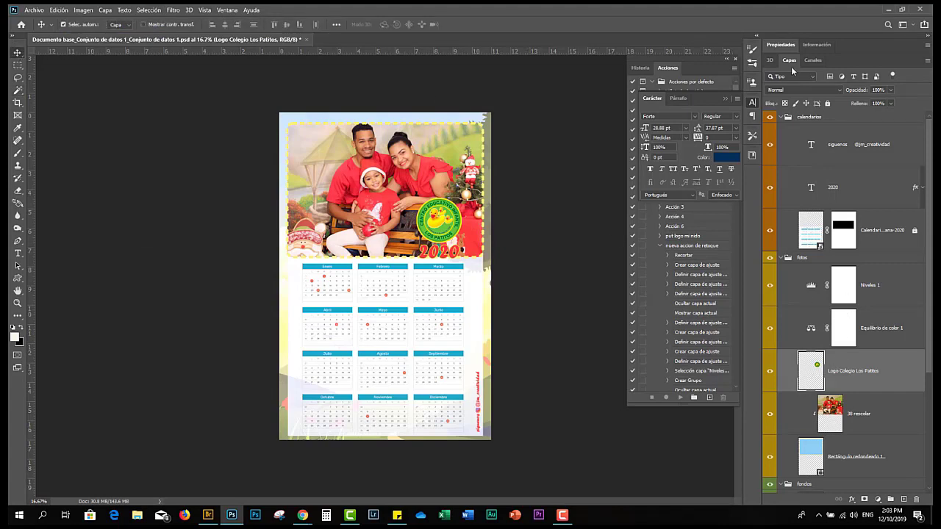
# - Duplicate the logo layer into a new document named 'logo'
pyautogui.click(929, 61)
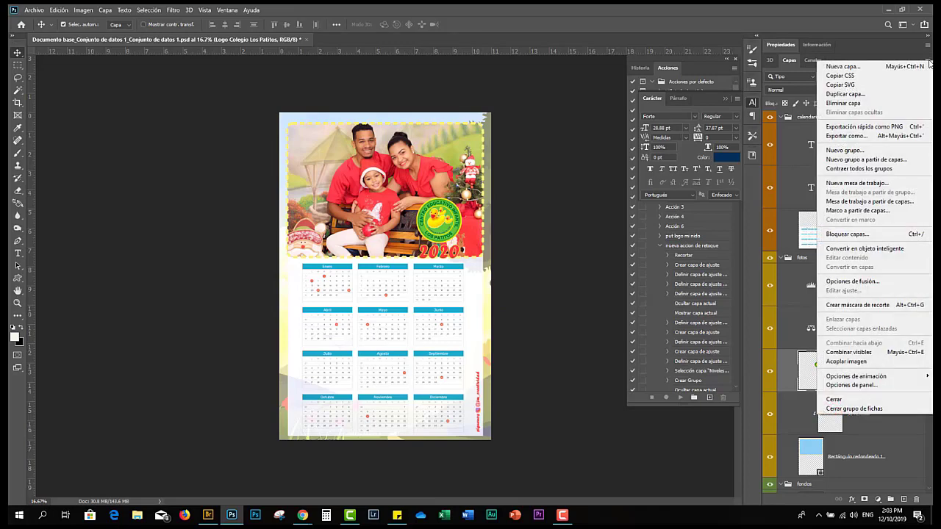
pyautogui.click(850, 96)
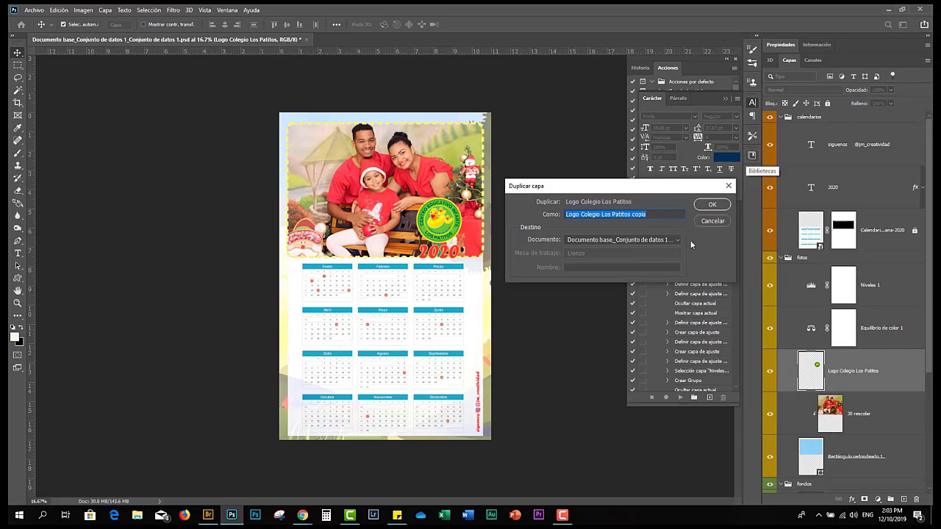
pyautogui.click(662, 240)
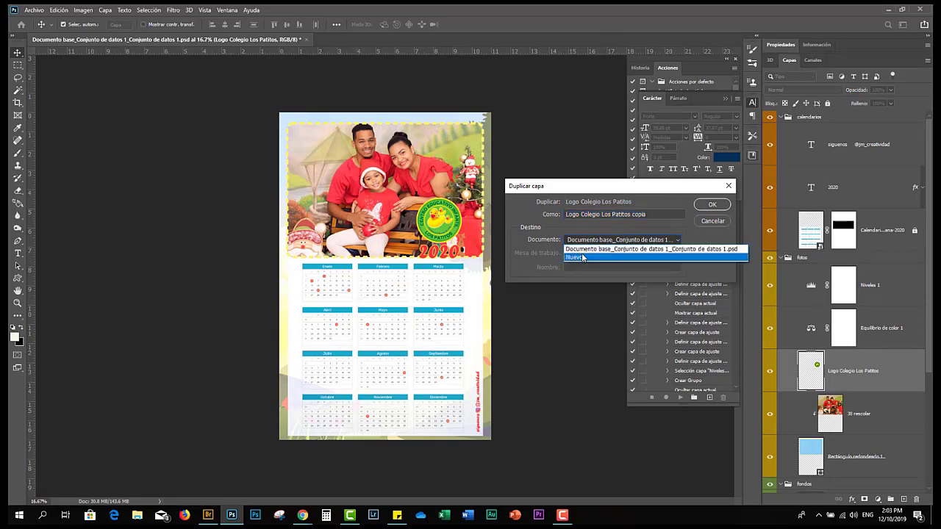
pyautogui.click(583, 256)
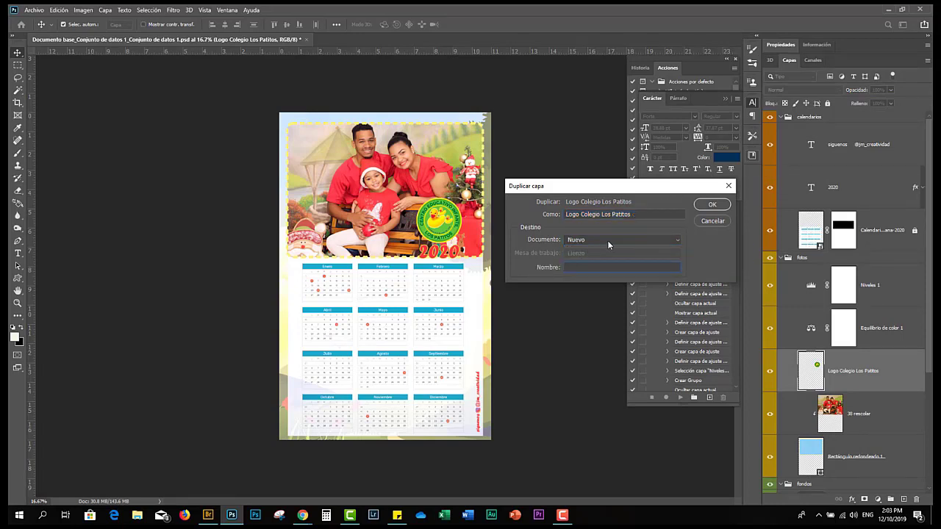
pyautogui.write('logo')
pyautogui.press('Return')
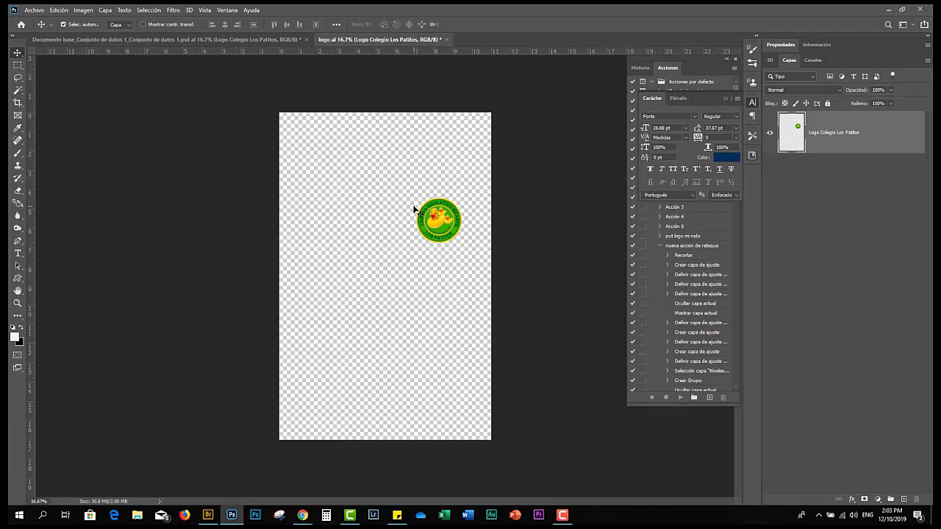
# - Save the logo document as logo.png in the ds copy folder, then return to Bridge
pyautogui.click(34, 10)
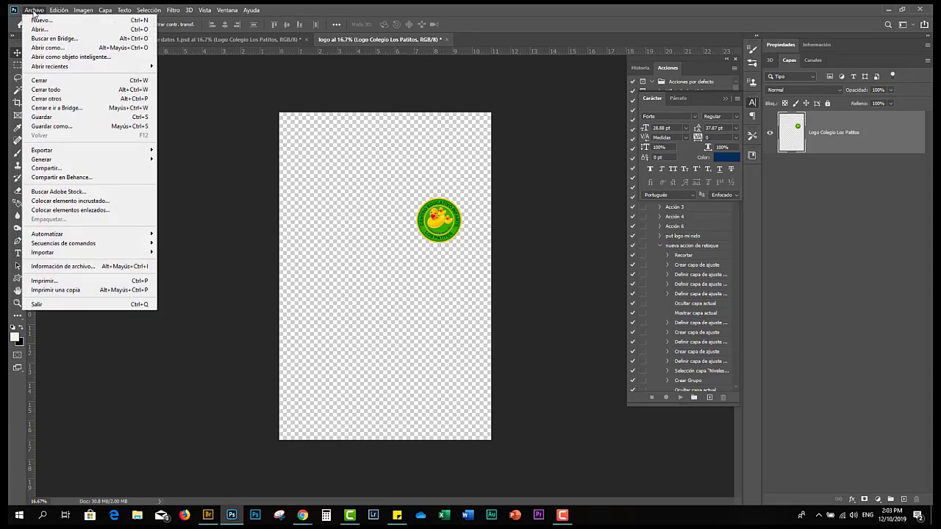
pyautogui.click(68, 128)
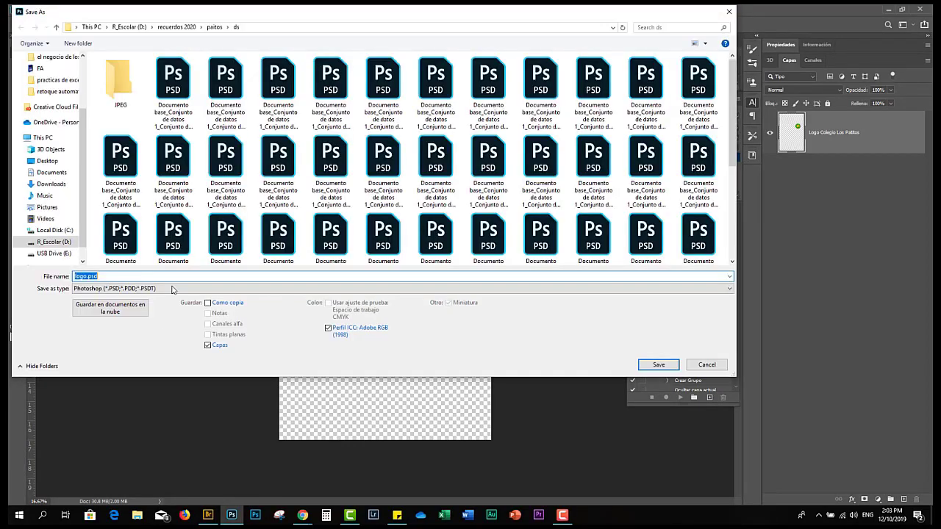
pyautogui.click(112, 289)
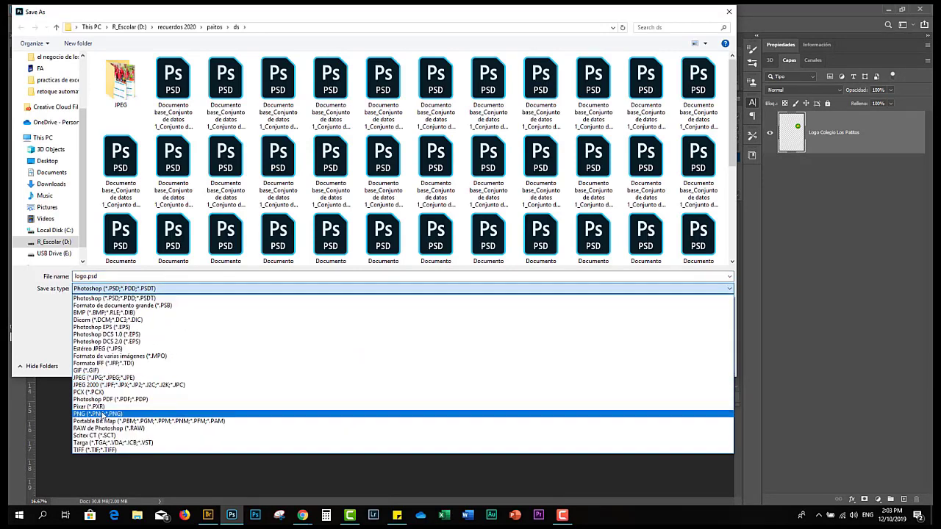
pyautogui.click(103, 415)
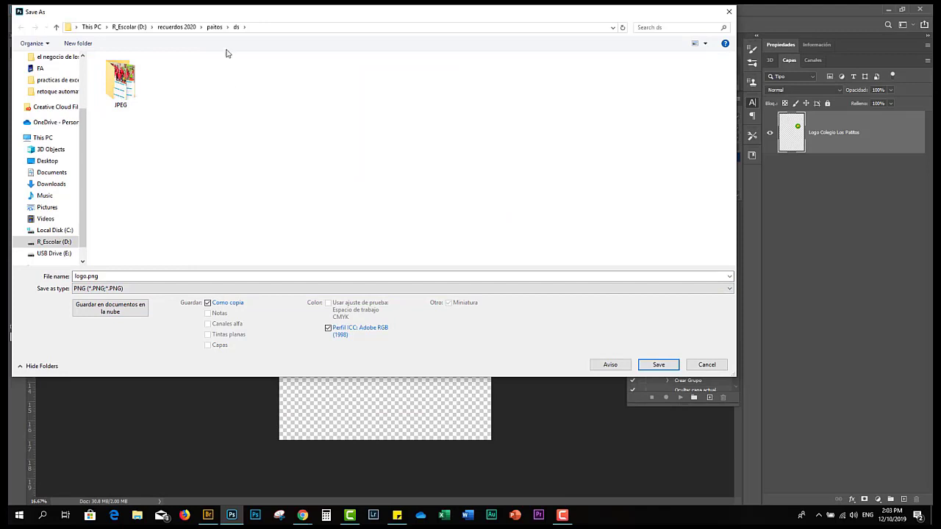
pyautogui.click(214, 27)
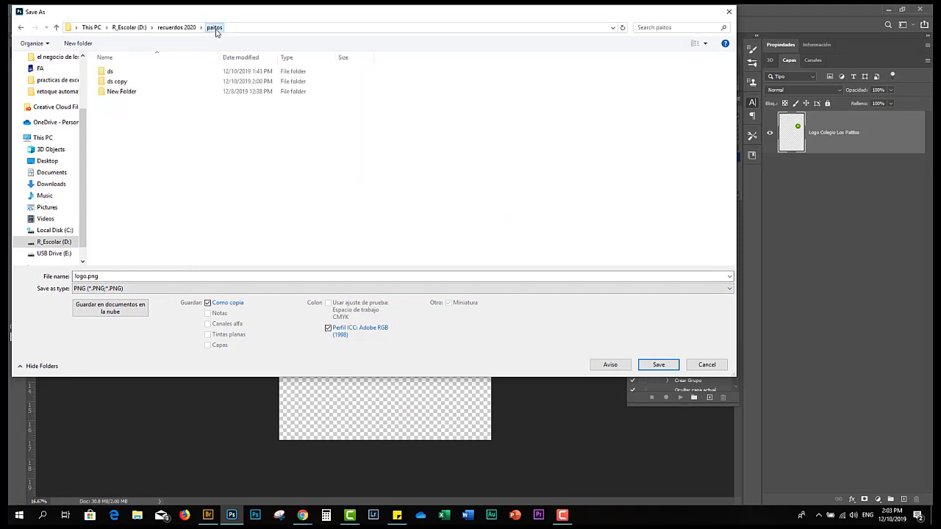
pyautogui.doubleClick(123, 82)
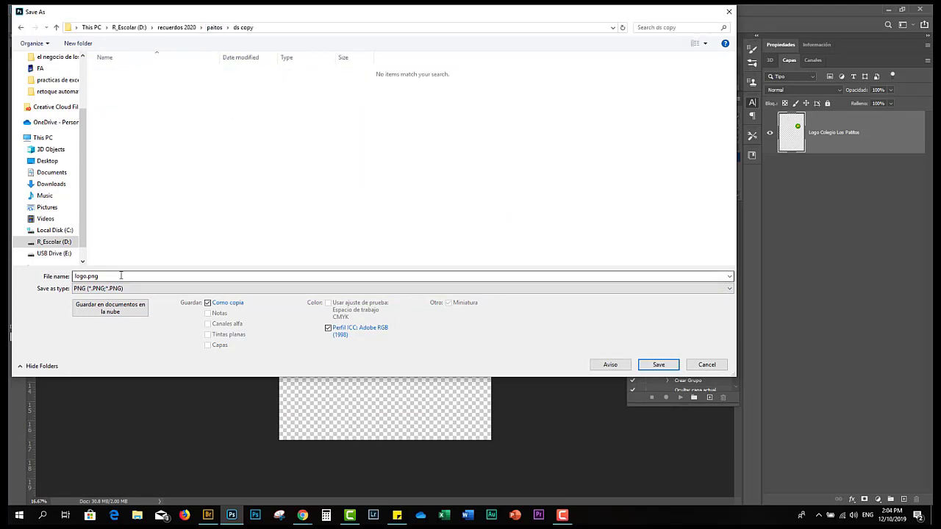
pyautogui.click(650, 366)
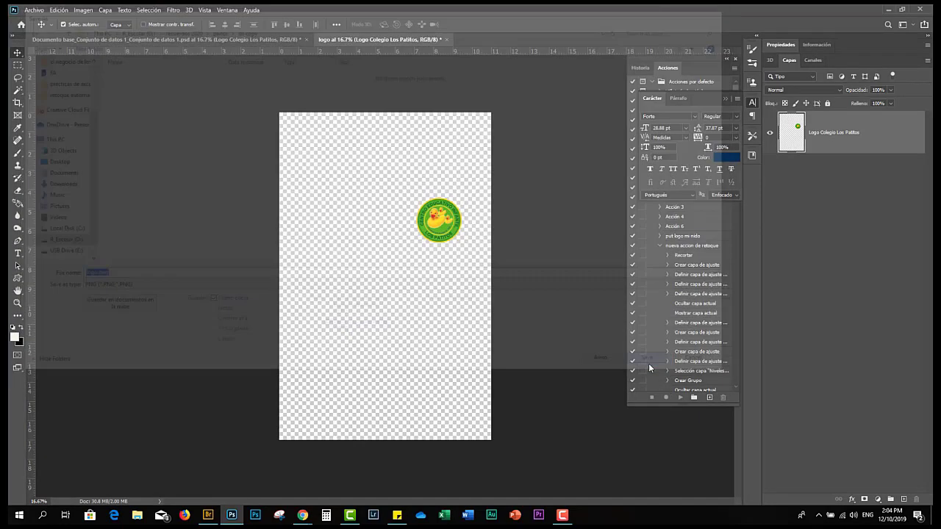
pyautogui.click(713, 215)
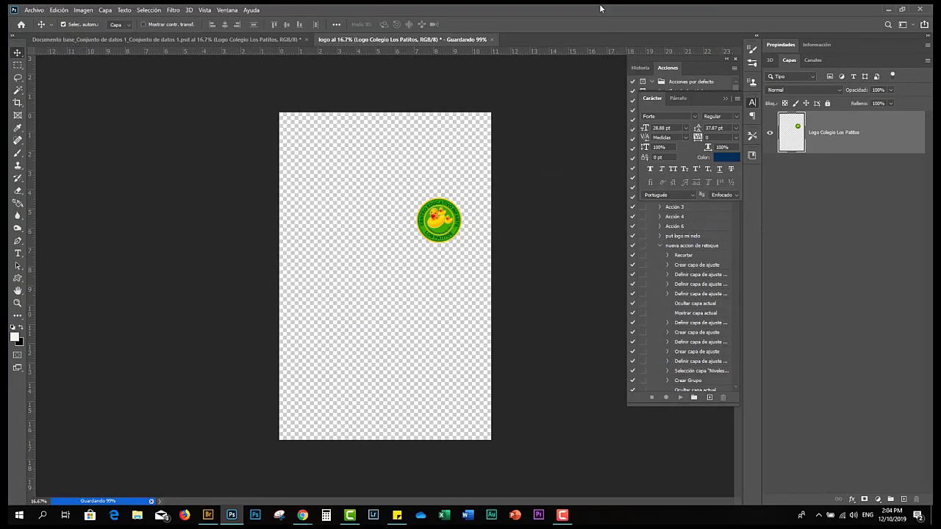
pyautogui.click(208, 515)
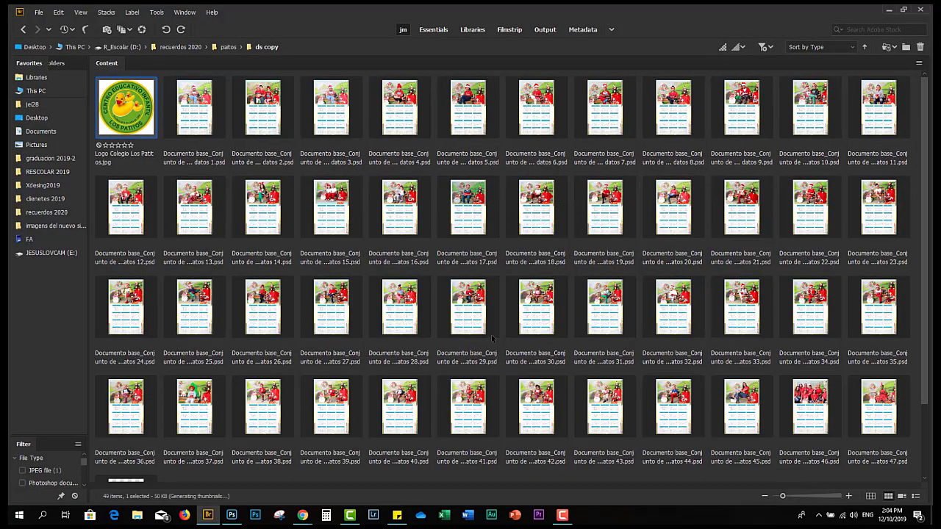
# - Delete Logo Colegio Los Patitos.jpg from ds copy, sending it to the Recycle Bin
pyautogui.scroll(-3, 492, 337)
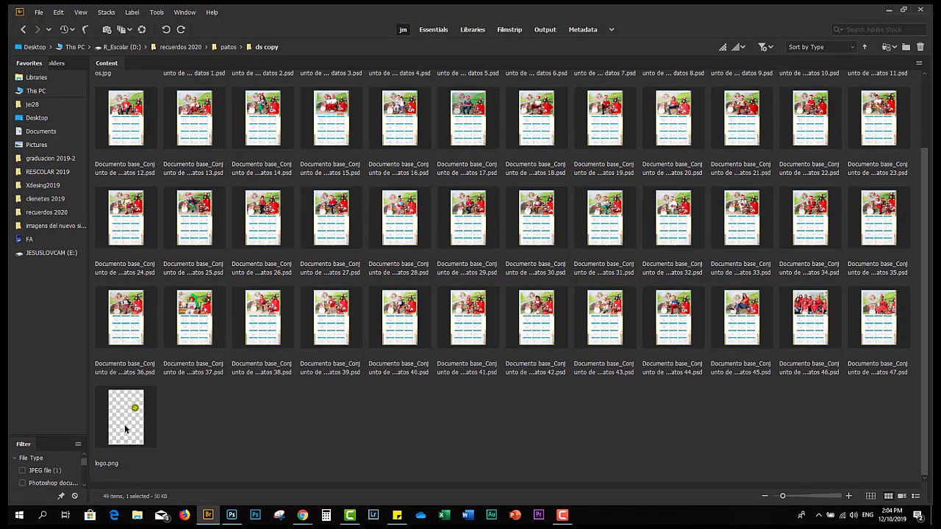
pyautogui.scroll(2, 290, 424)
pyautogui.rightClick(118, 110)
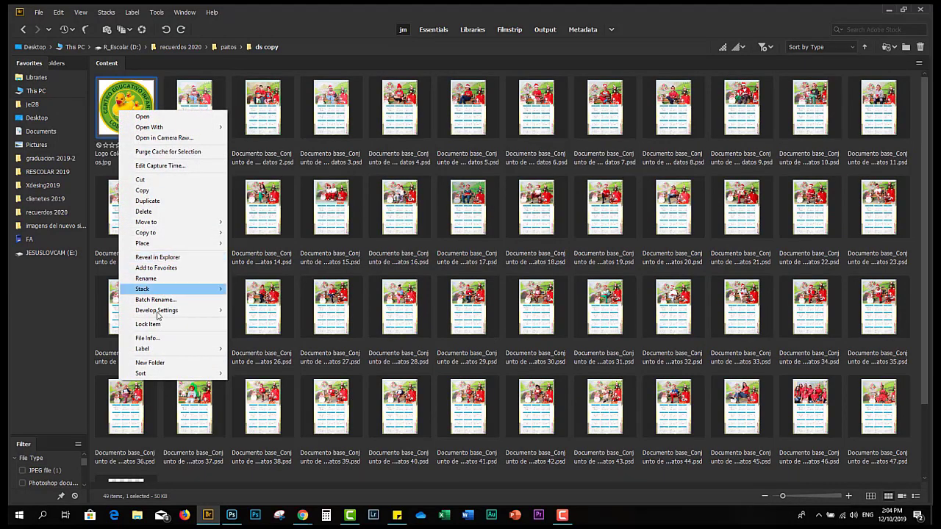
pyautogui.click(147, 211)
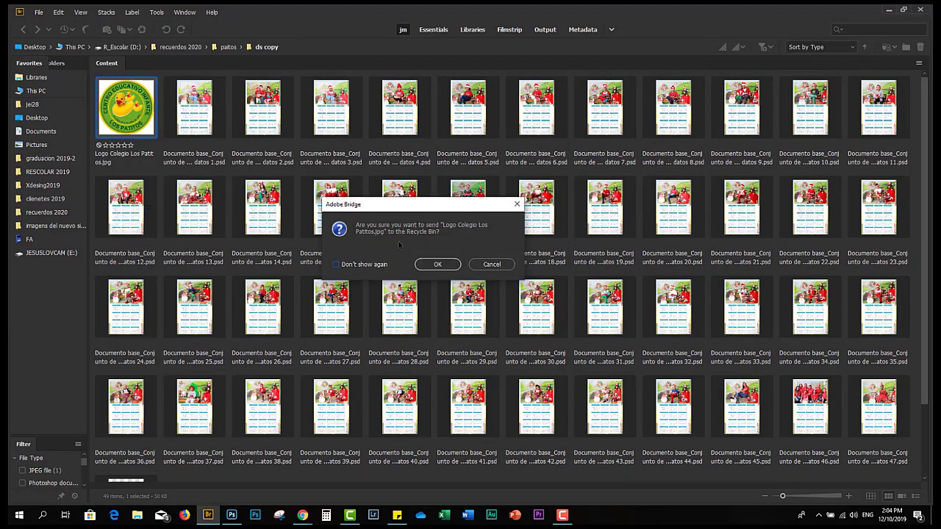
pyautogui.click(427, 267)
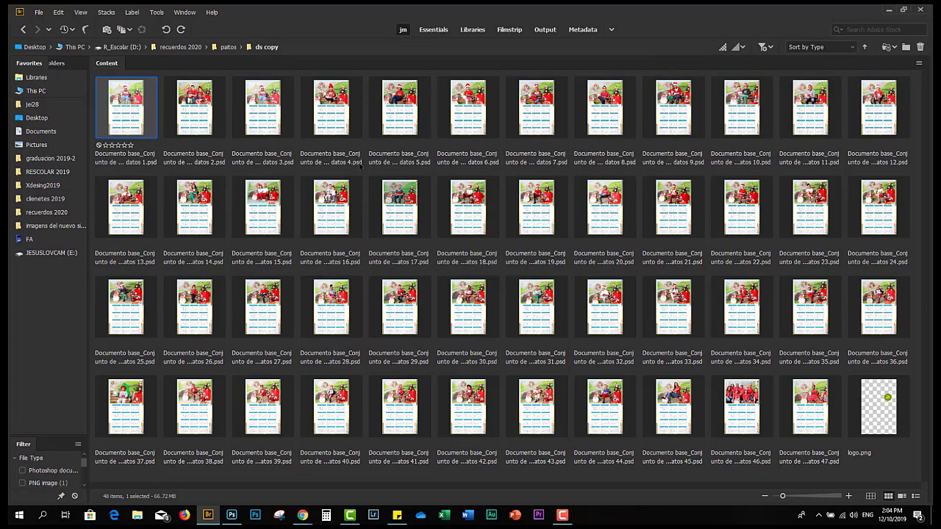
# - Open datos 2.psd and show the Actions panel with 'nueva accion de retoque' collapsed
pyautogui.click(196, 115)
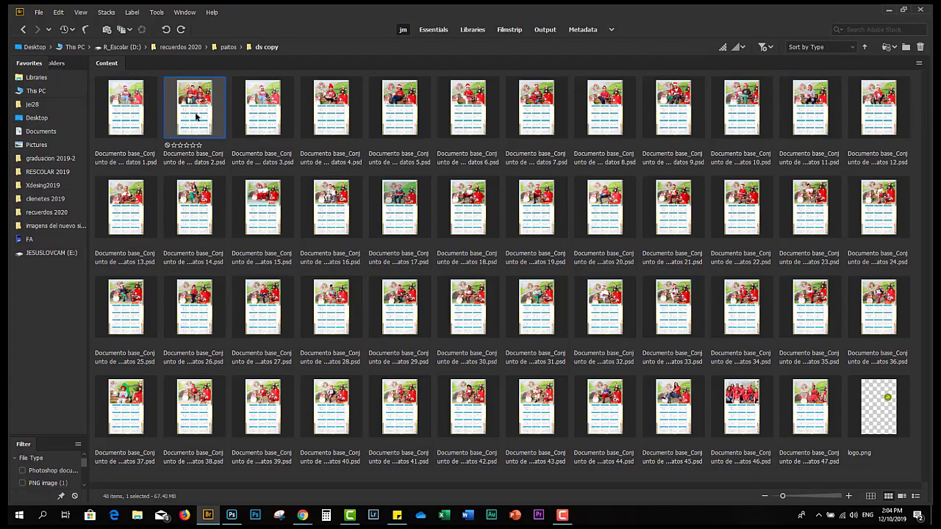
pyautogui.doubleClick(195, 115)
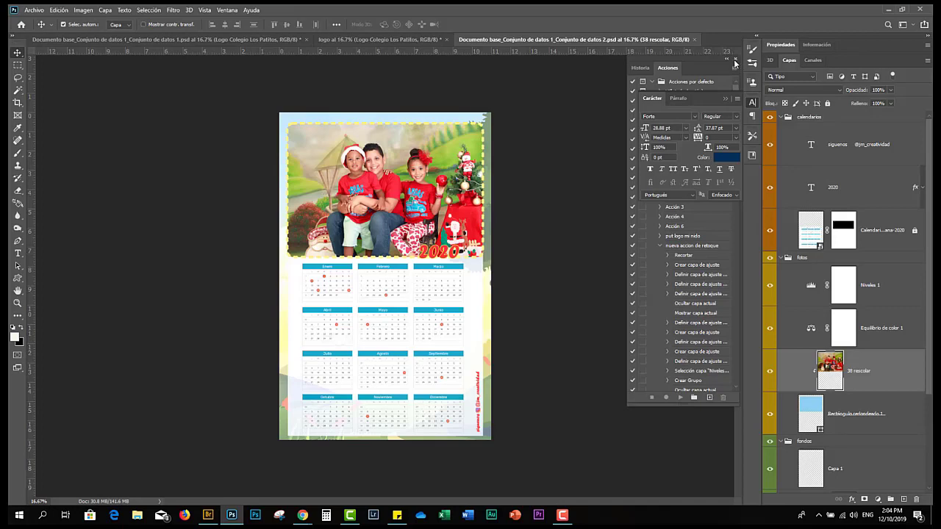
pyautogui.click(228, 11)
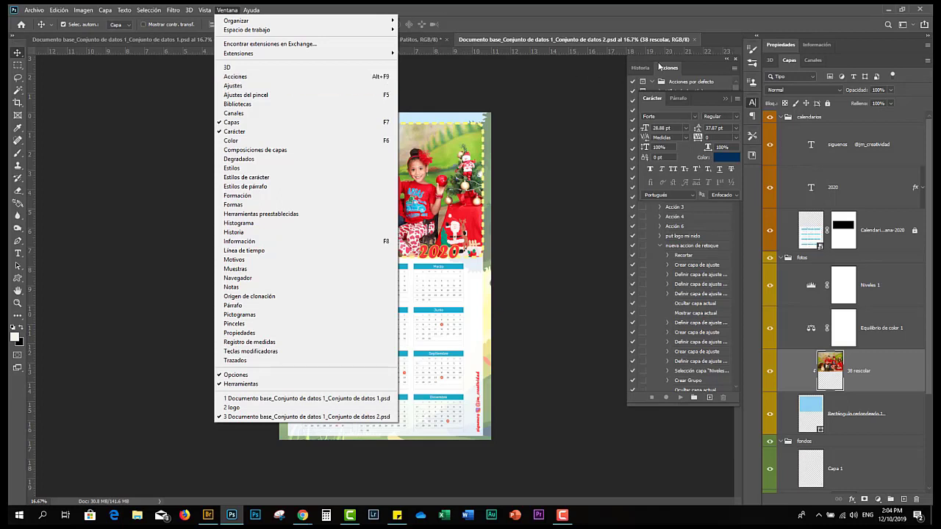
pyautogui.click(693, 72)
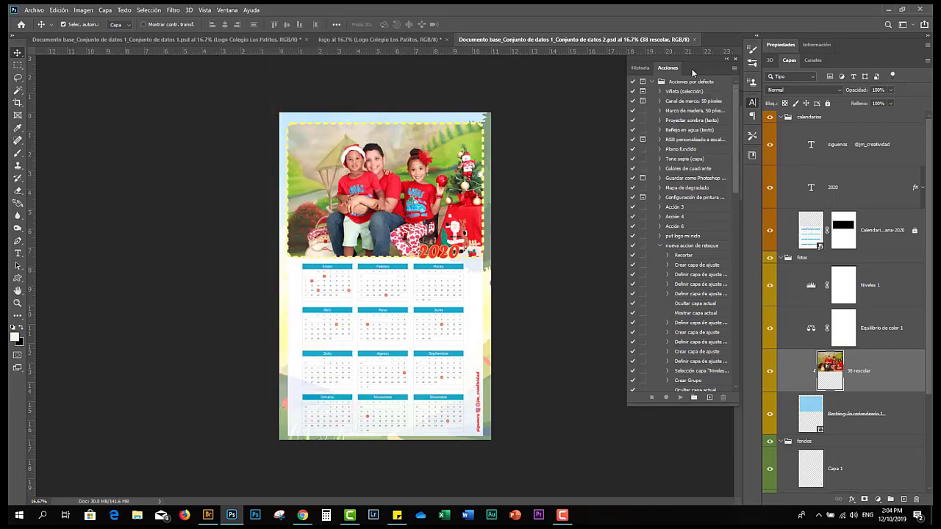
pyautogui.click(660, 245)
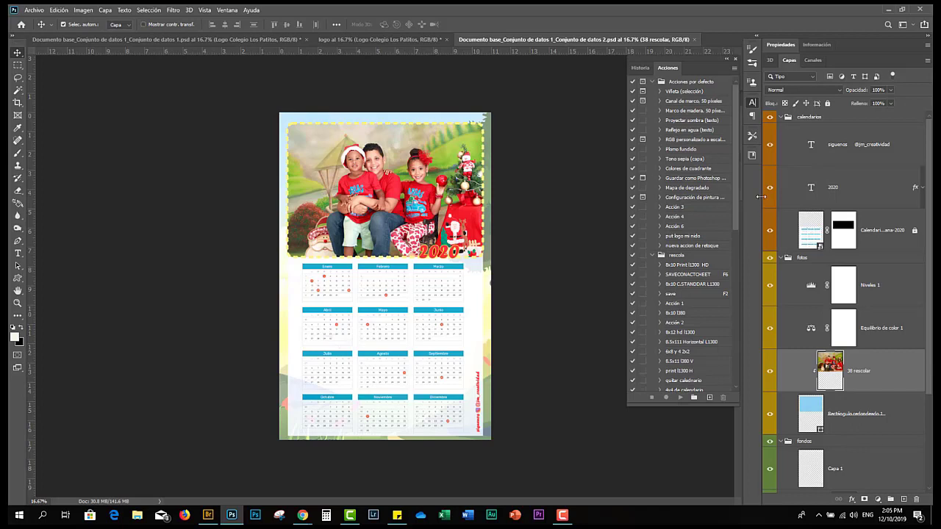
# - Create action 'poner logo' in the default set, colour Naranja, Function Key Ninguna
pyautogui.click(709, 399)
pyautogui.write('p')
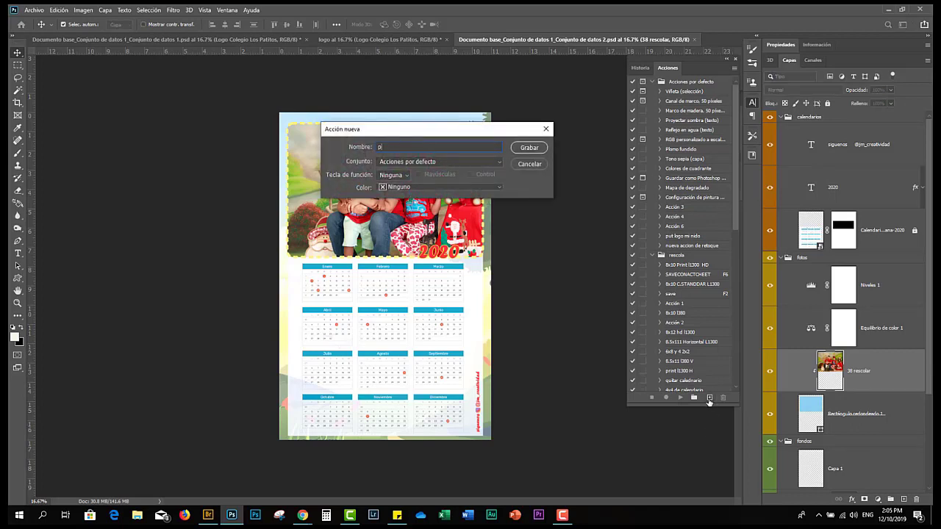
pyautogui.write('oner lo')
pyautogui.write('go')
pyautogui.click(443, 186)
pyautogui.click(404, 222)
pyautogui.click(401, 177)
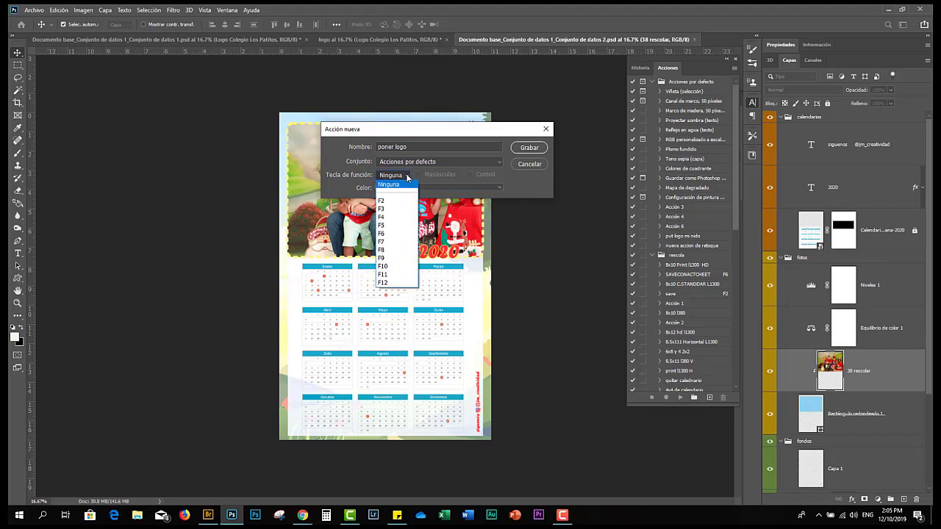
pyautogui.click(384, 201)
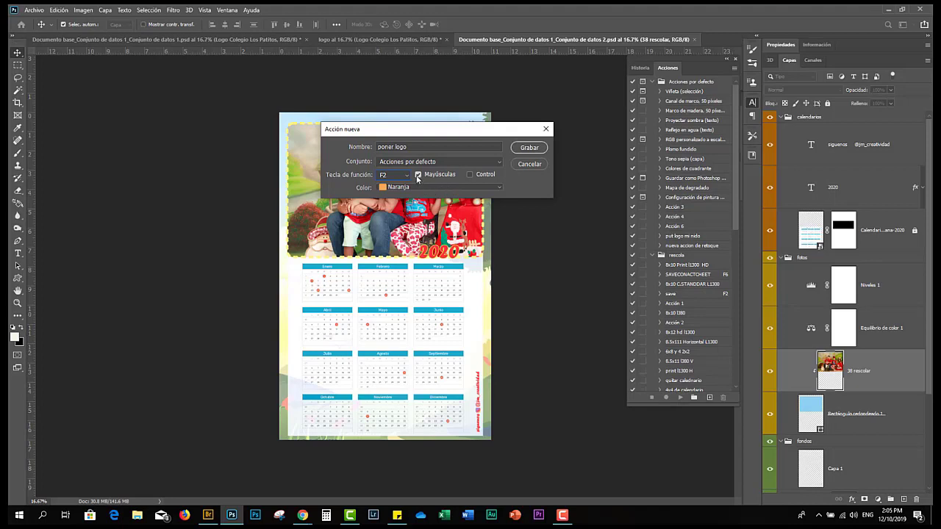
pyautogui.click(470, 175)
pyautogui.click(400, 176)
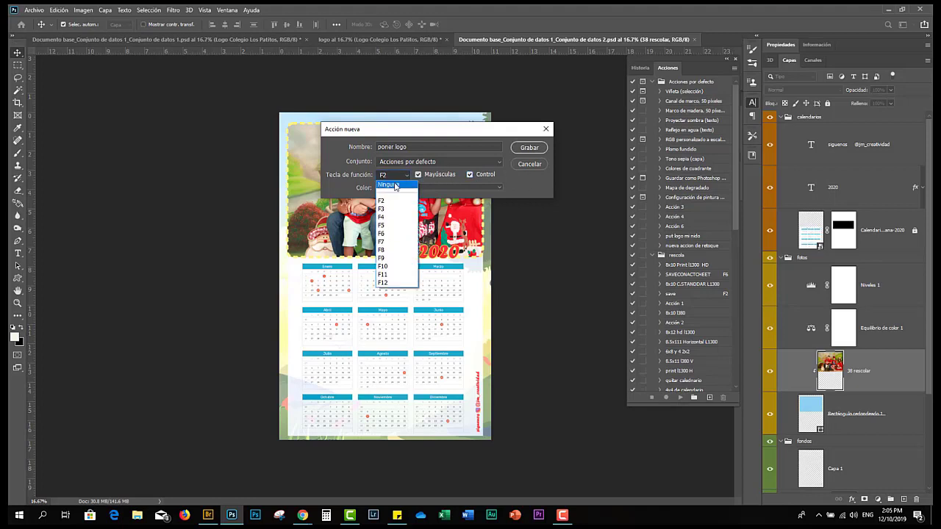
pyautogui.click(395, 185)
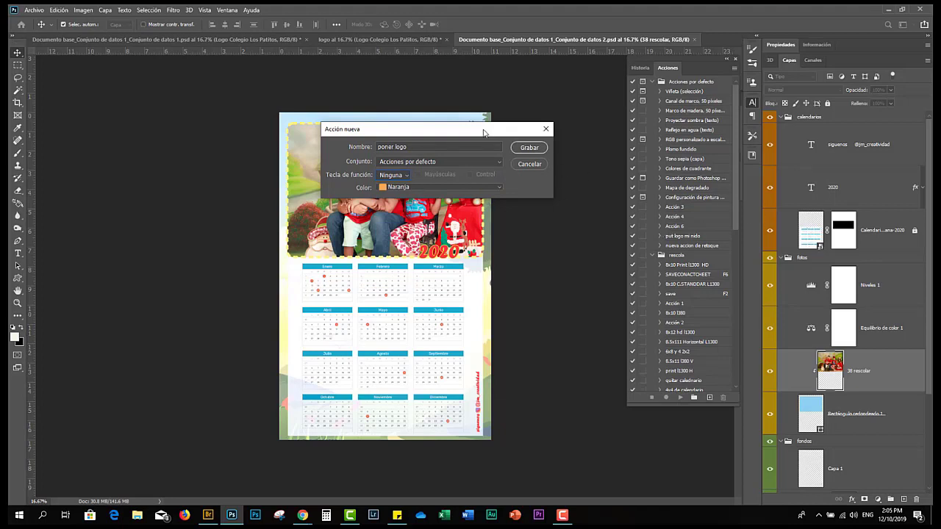
pyautogui.moveTo(485, 131); pyautogui.dragTo(517, 84)
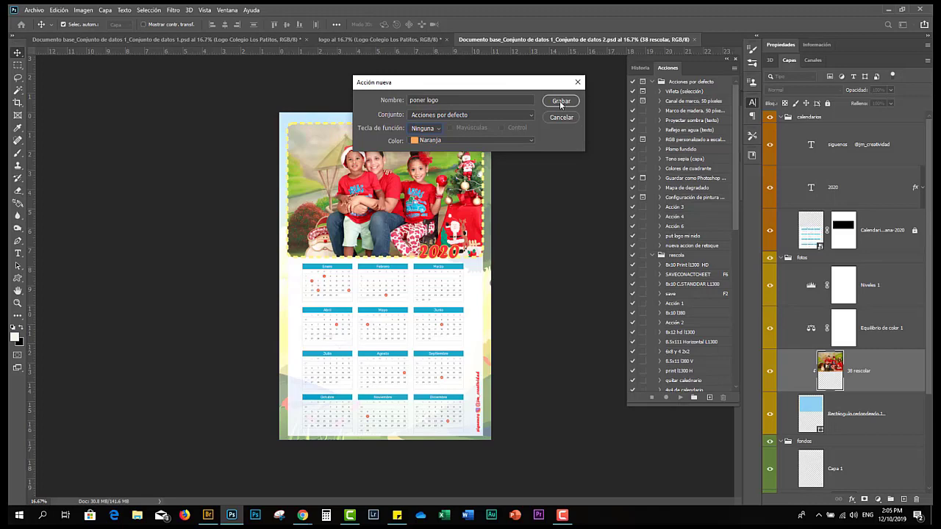
# - Record 'poner logo': place embedded logo.png on calendar 2, save with Ctrl+S, and close it
pyautogui.click(560, 100)
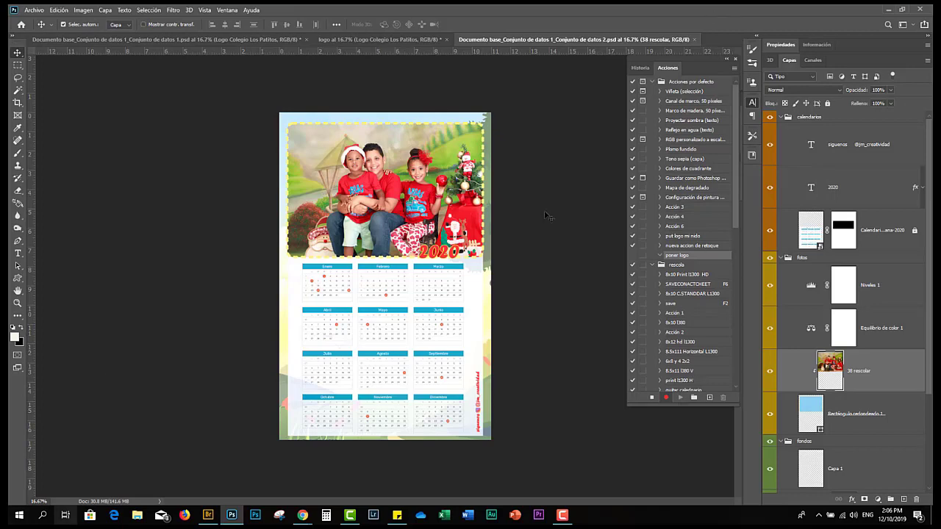
pyautogui.click(35, 11)
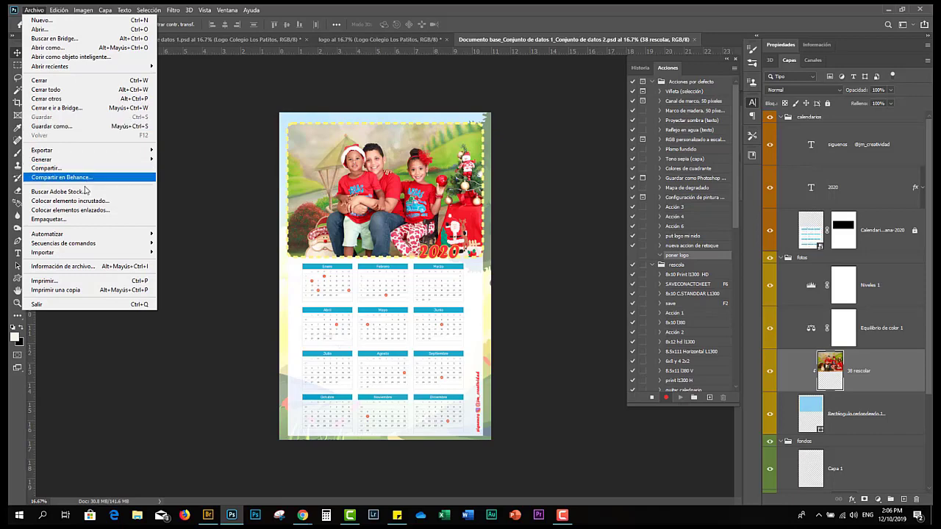
pyautogui.click(82, 200)
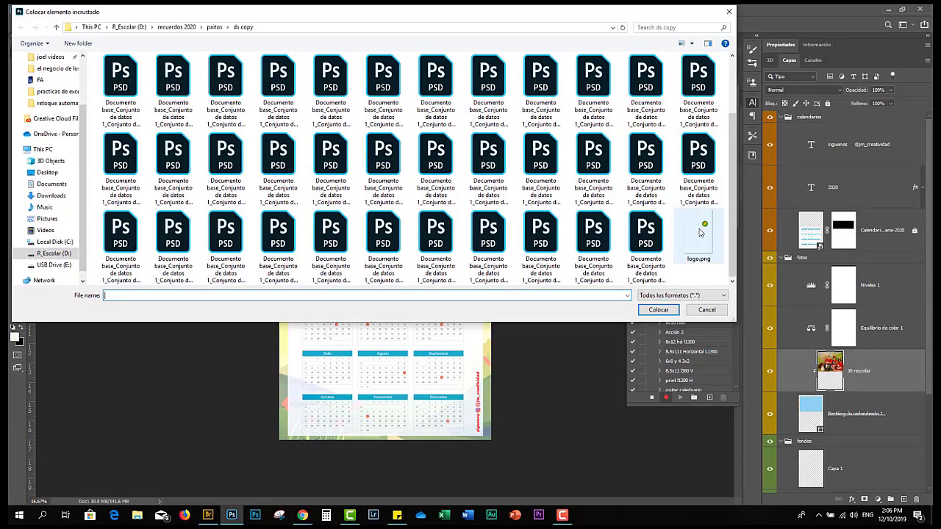
pyautogui.click(700, 232)
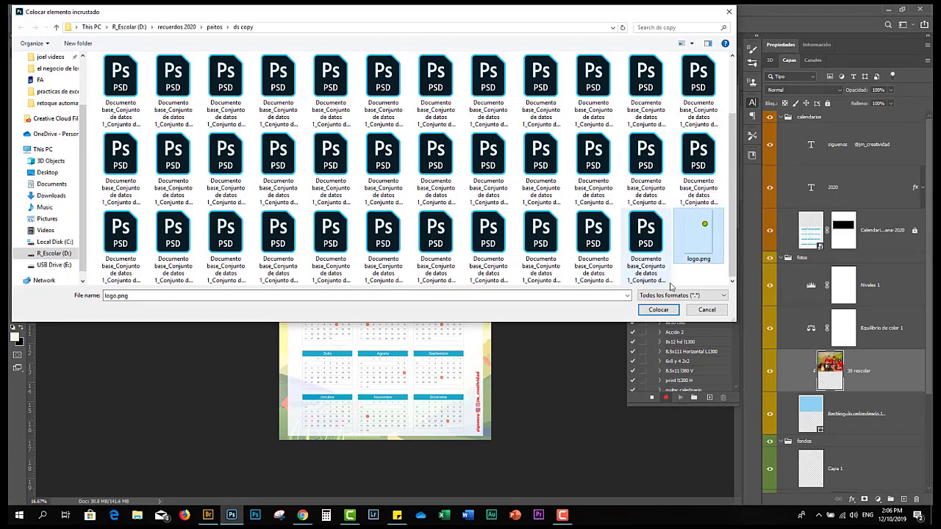
pyautogui.click(658, 310)
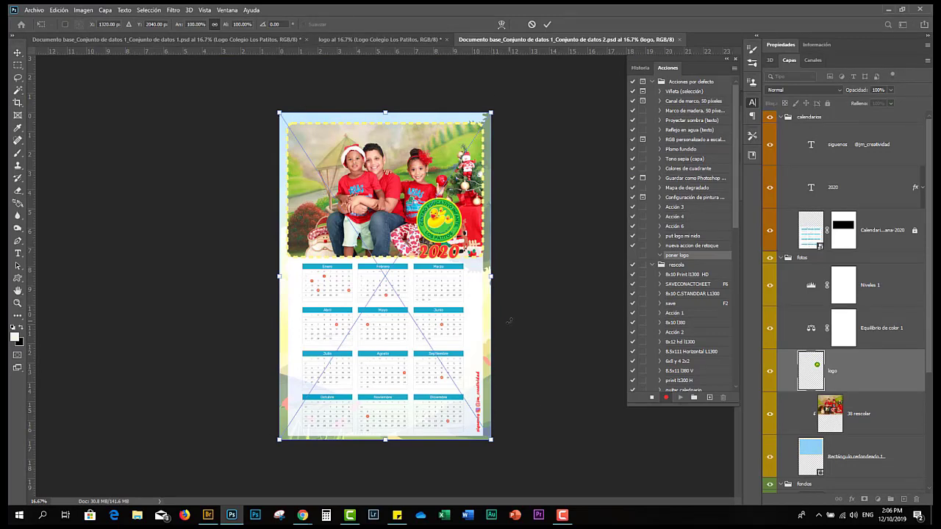
pyautogui.press('Return')
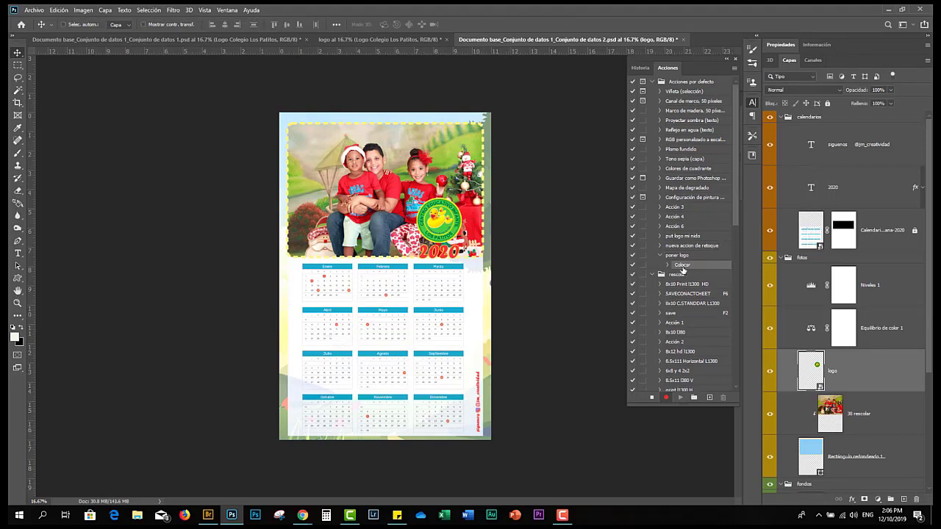
pyautogui.hotkey('ctrl', 's')
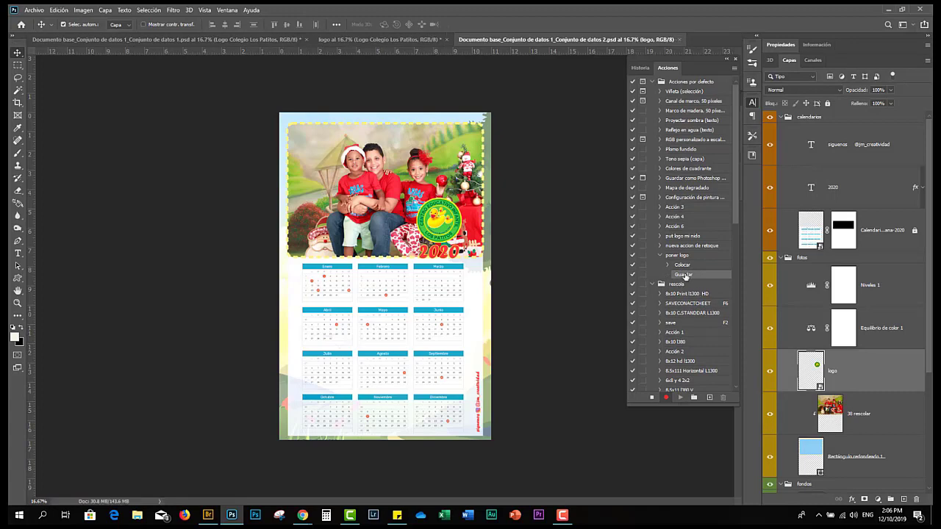
pyautogui.click(680, 39)
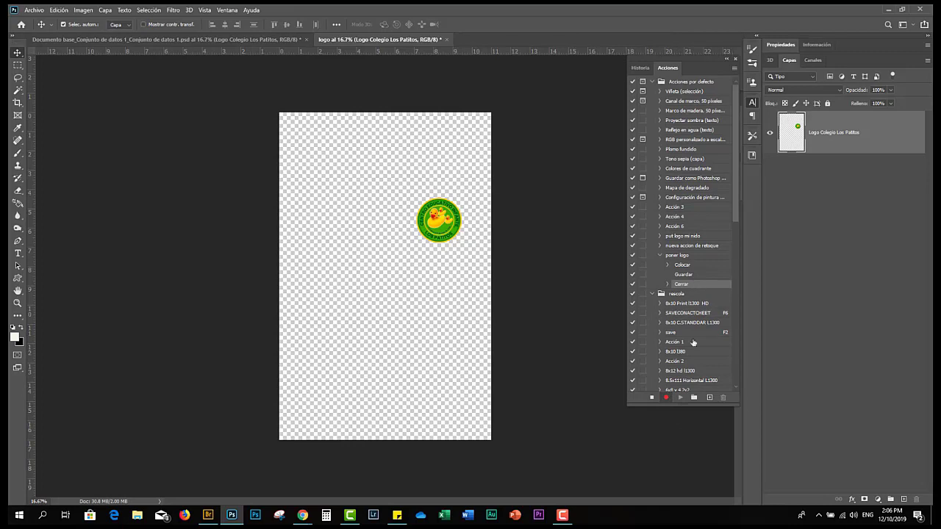
# - Stop recording and create a new action set named 'mis acciones nuevas'
pyautogui.click(651, 399)
pyautogui.click(695, 397)
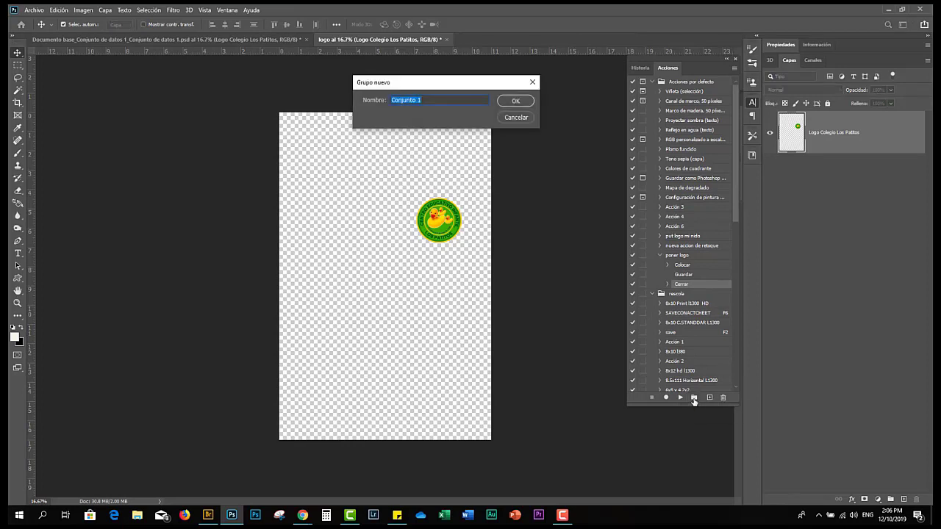
pyautogui.write('mis acc')
pyautogui.write('iones nuevas')
pyautogui.click(515, 100)
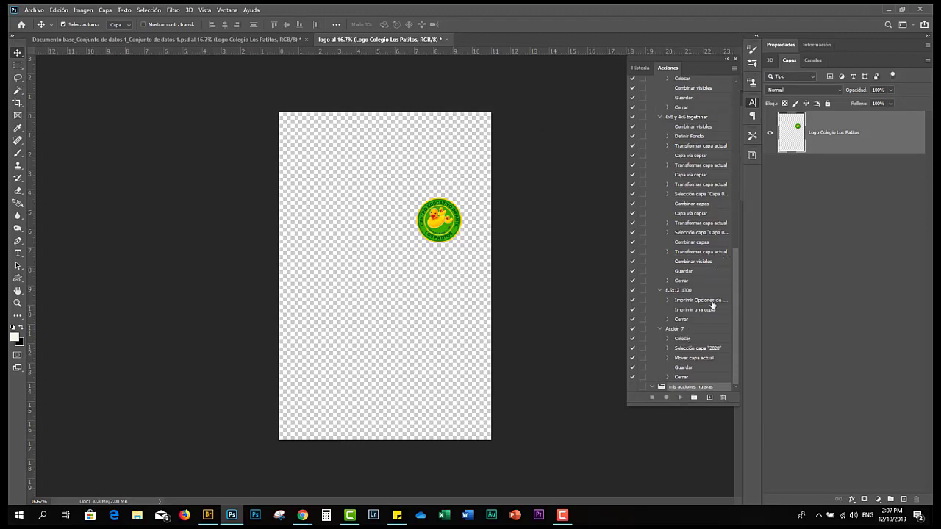
# - Drag the 'poner logo' action into the 'mis acciones nuevas' set
pyautogui.scroll(1, 713, 298)
pyautogui.scroll(2, 712, 204)
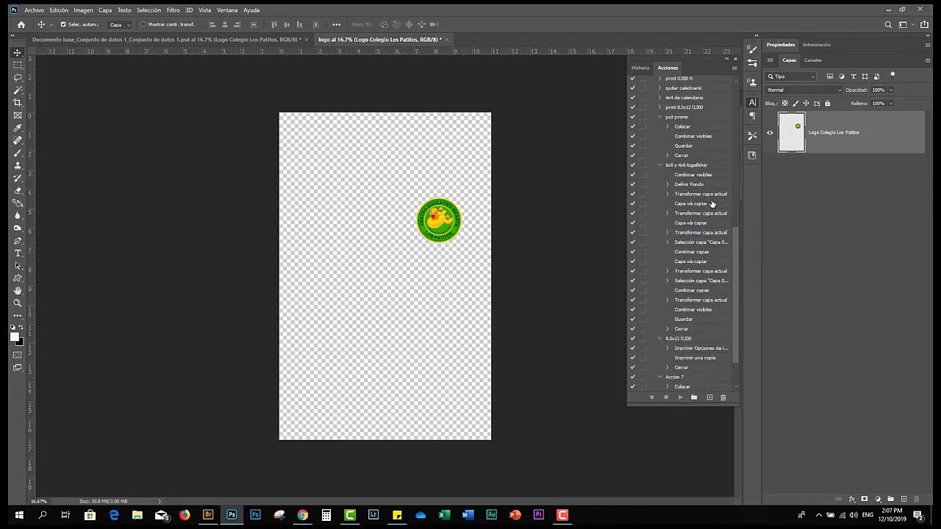
pyautogui.scroll(2, 712, 204)
pyautogui.scroll(2, 712, 204)
pyautogui.scroll(2, 712, 204)
pyautogui.scroll(2, 712, 203)
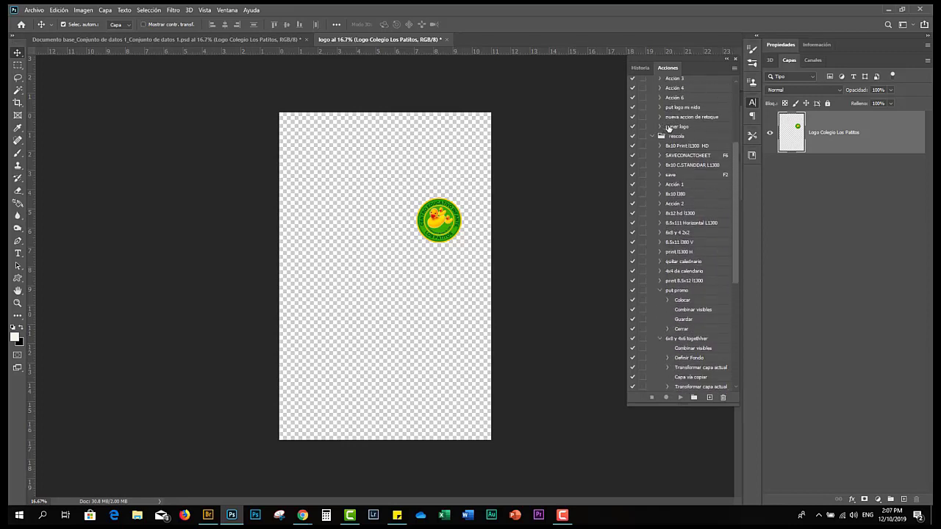
pyautogui.moveTo(658, 129); pyautogui.dragTo(679, 443)
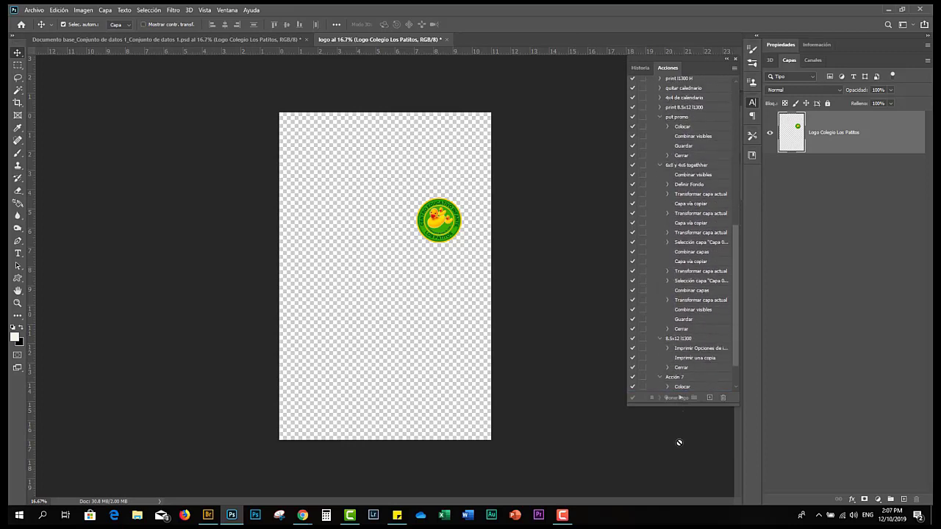
pyautogui.moveTo(679, 443); pyautogui.dragTo(683, 383)
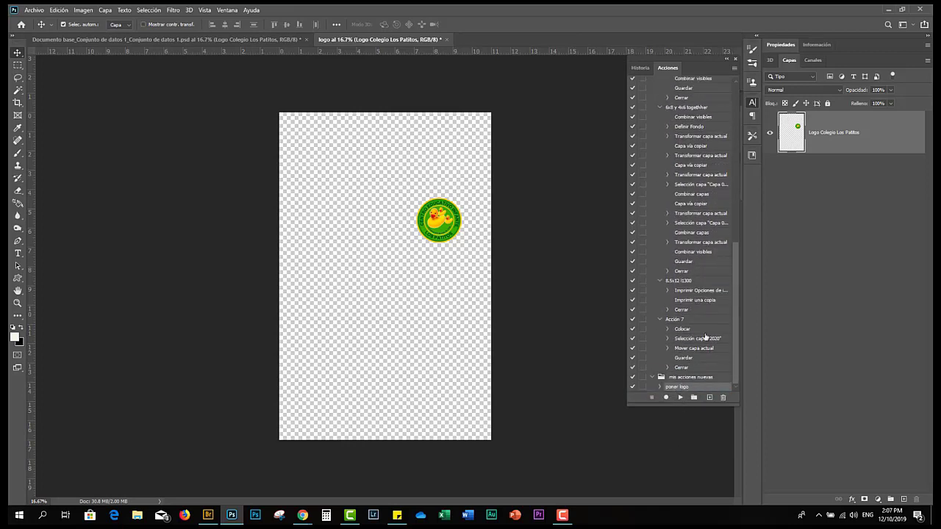
pyautogui.scroll(2, 715, 291)
pyautogui.scroll(3, 716, 291)
pyautogui.scroll(2, 715, 291)
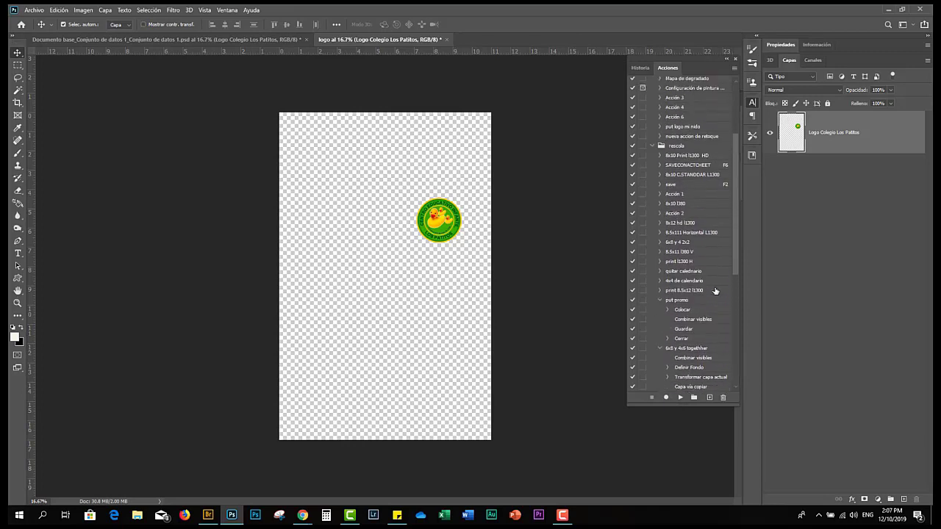
pyautogui.scroll(2, 716, 292)
pyautogui.scroll(2, 715, 291)
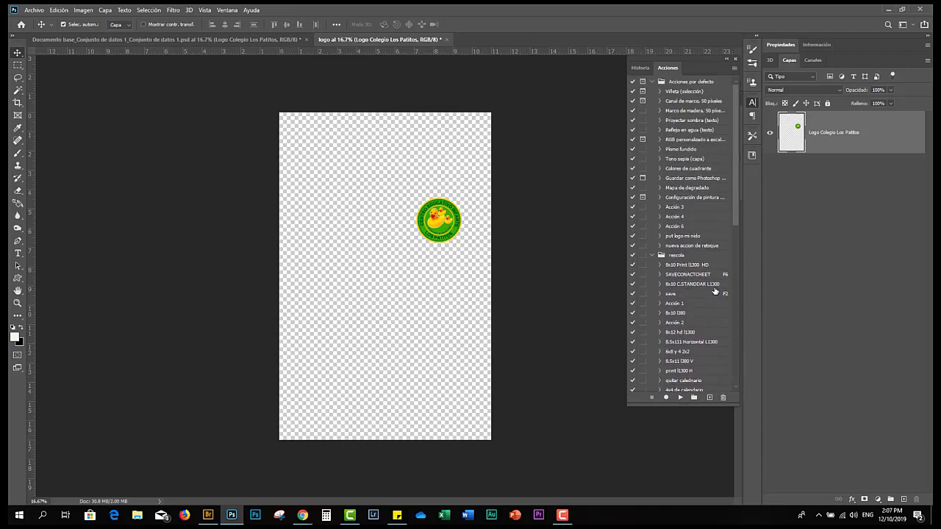
pyautogui.scroll(-2, 715, 291)
pyautogui.scroll(-2, 713, 290)
pyautogui.scroll(-2, 706, 287)
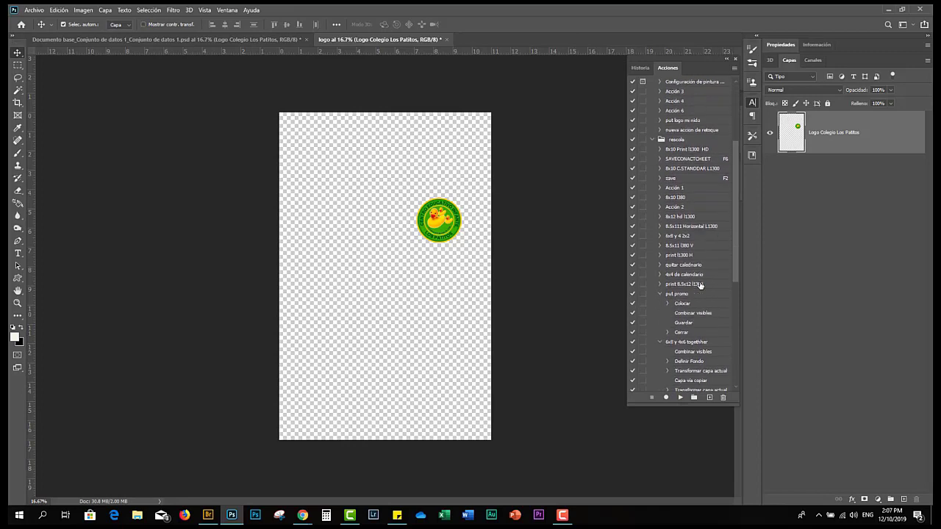
pyautogui.scroll(-2, 699, 285)
pyautogui.scroll(-2, 699, 285)
pyautogui.scroll(-2, 699, 286)
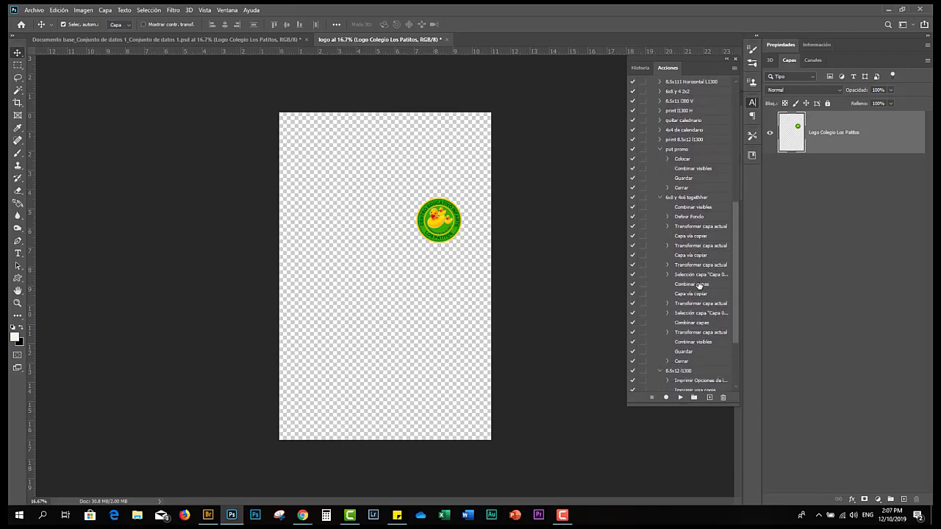
pyautogui.scroll(-2, 699, 285)
pyautogui.scroll(-2, 700, 285)
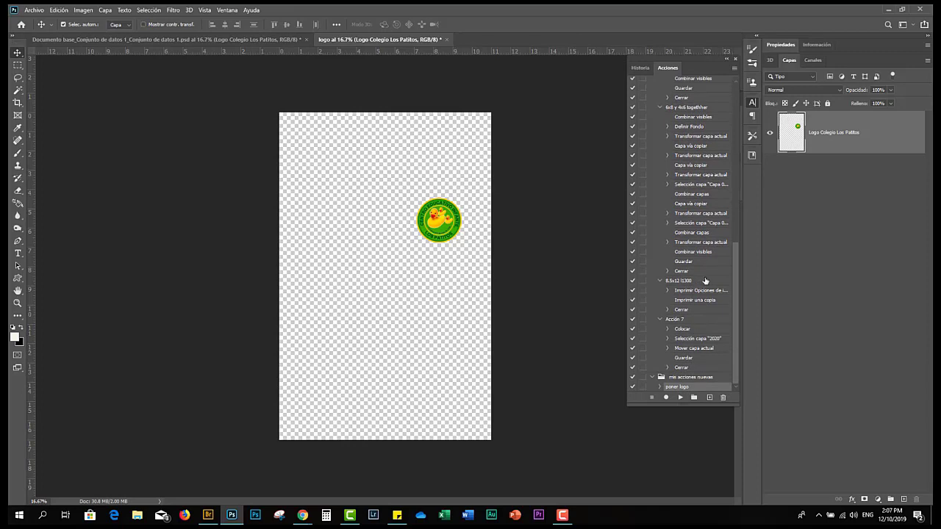
# - In Bridge, select all files except the second calendar and logo.png, and send them to Photoshop Batch
pyautogui.click(209, 515)
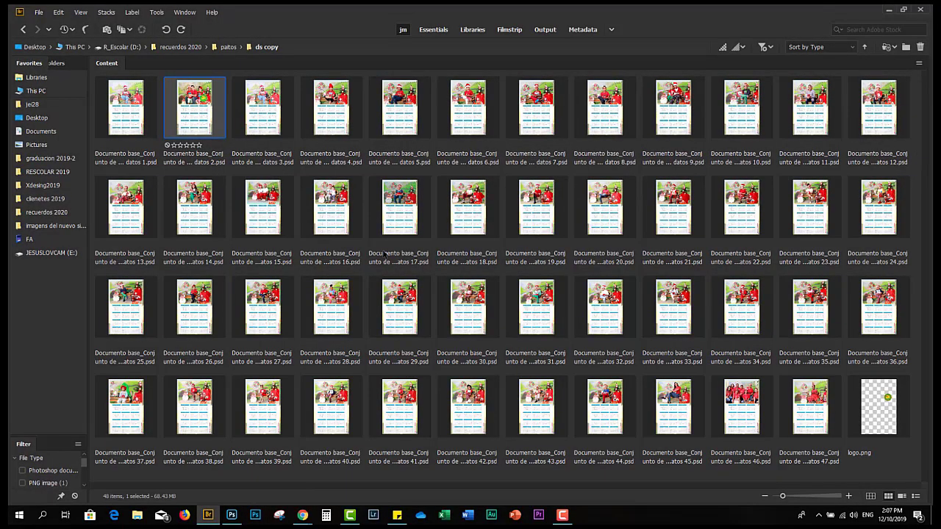
pyautogui.click(61, 15)
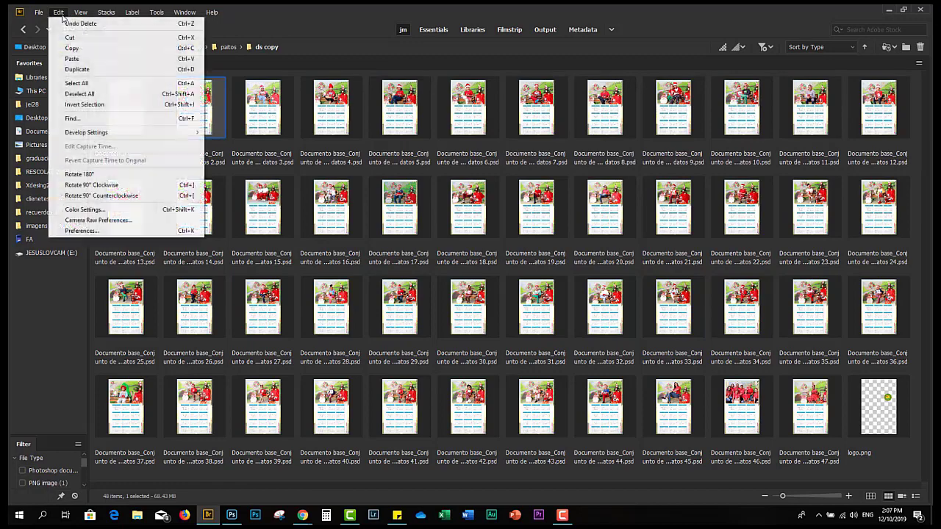
pyautogui.click(99, 83)
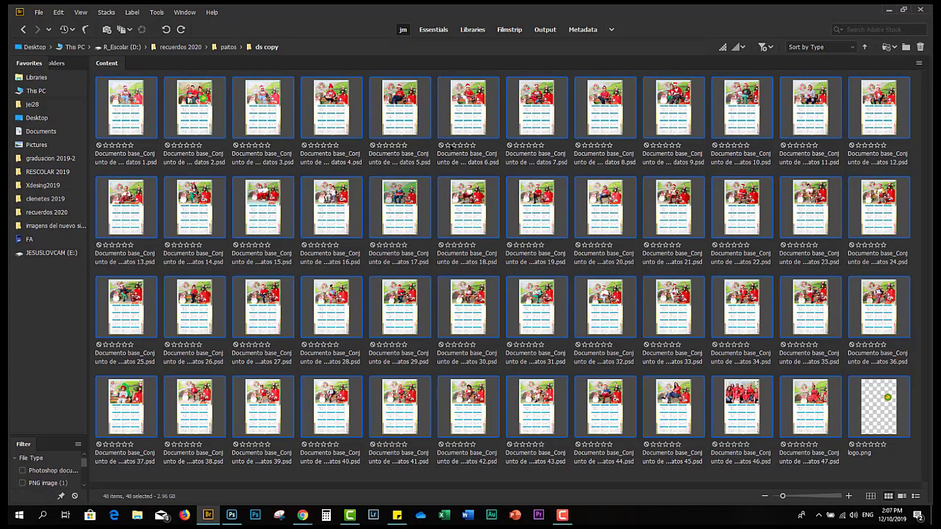
pyautogui.keyDown('ctrl'); pyautogui.click(198, 125); pyautogui.keyUp('ctrl')
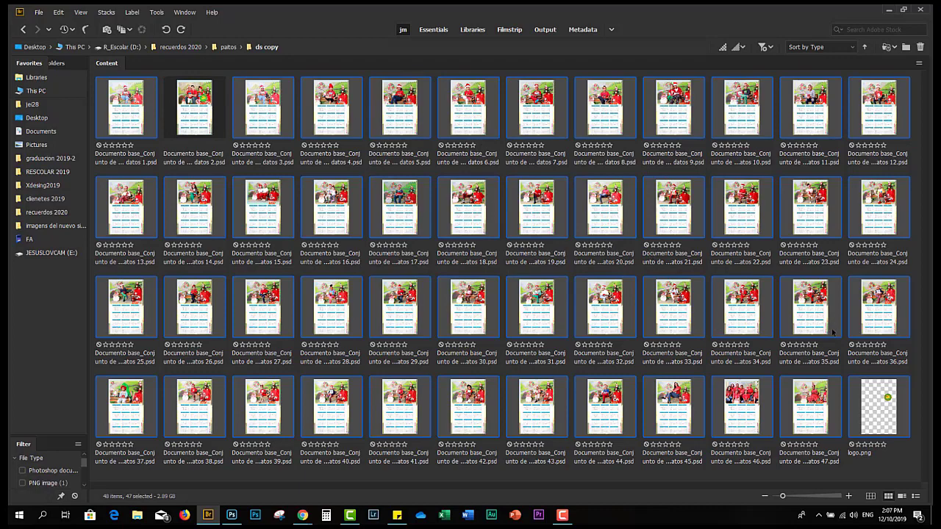
pyautogui.keyDown('ctrl'); pyautogui.click(874, 414); pyautogui.keyUp('ctrl')
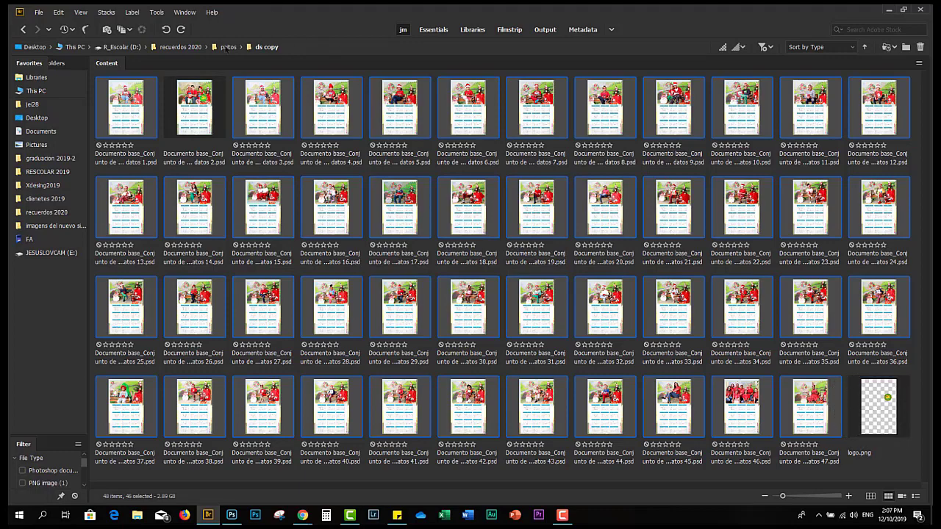
pyautogui.click(164, 14)
pyautogui.moveTo(213, 97)
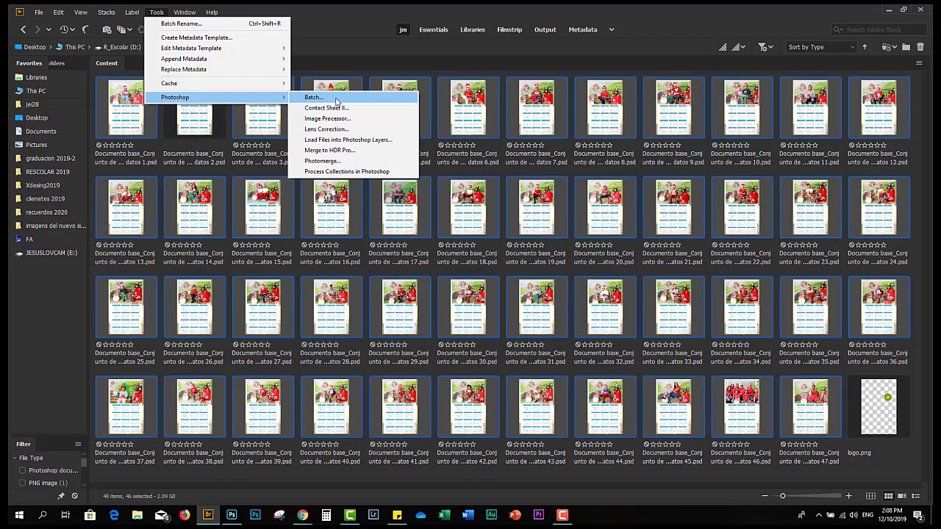
pyautogui.click(335, 98)
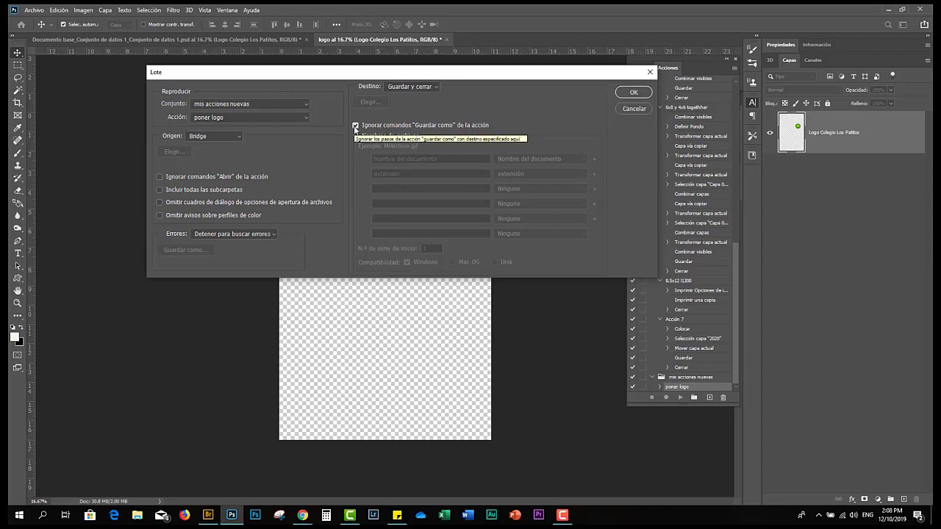
# - Run the batch playing 'poner logo' from 'mis acciones nuevas', saving and closing each file
pyautogui.click(634, 94)
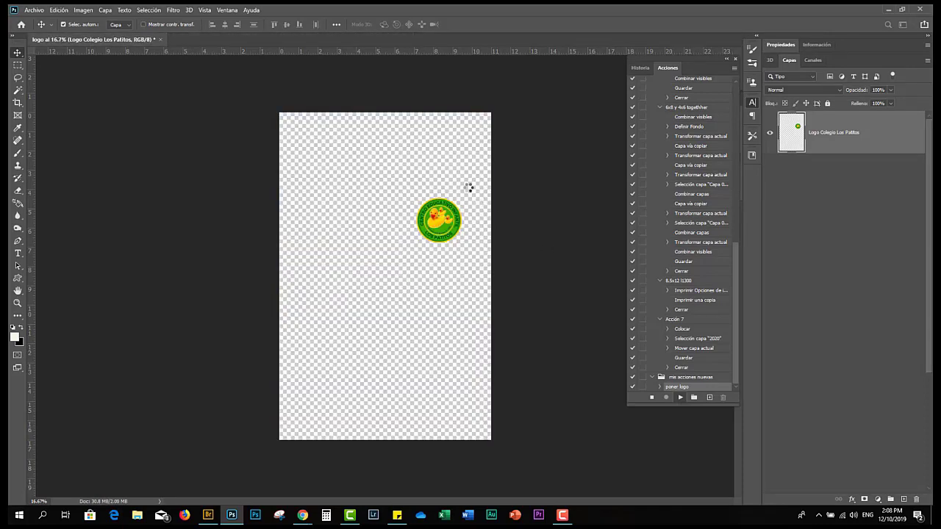
# - Enlarge the Bridge thumbnails and scroll through the calendars to check the stamped logo
pyautogui.click(209, 516)
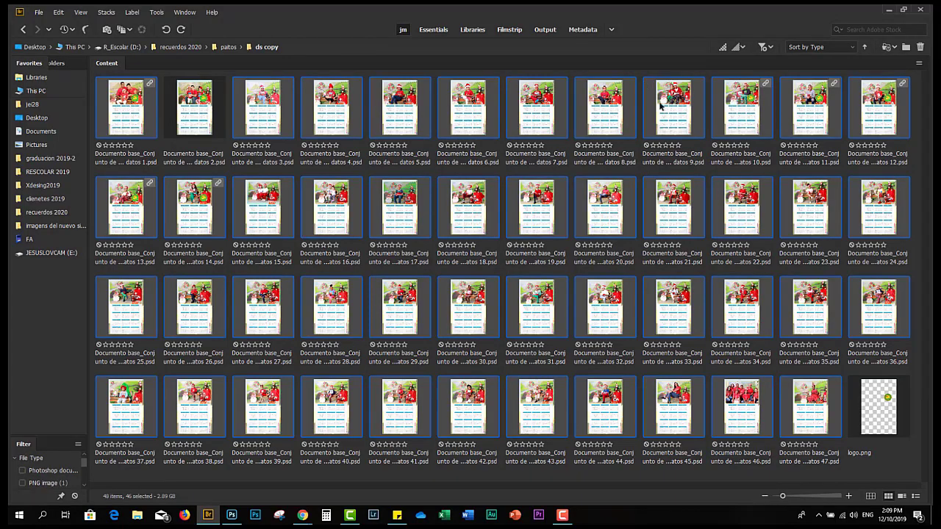
pyautogui.click(742, 107)
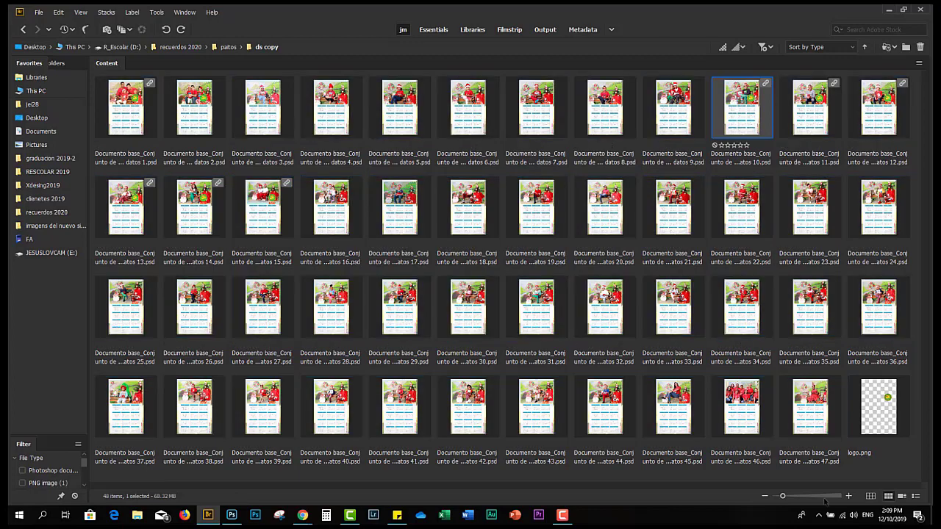
pyautogui.moveTo(782, 496); pyautogui.dragTo(813, 497)
pyautogui.click(825, 497)
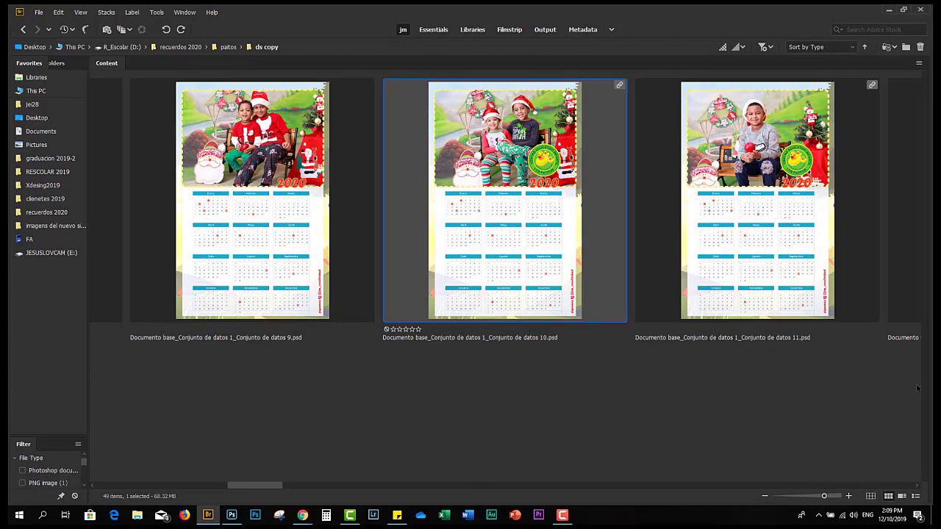
pyautogui.moveTo(272, 485); pyautogui.dragTo(396, 497)
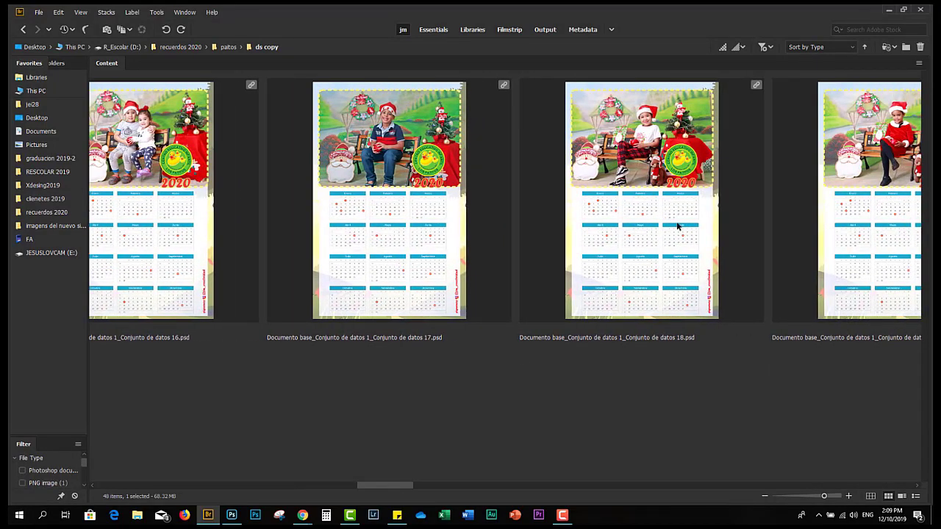
pyautogui.moveTo(369, 483); pyautogui.dragTo(420, 489)
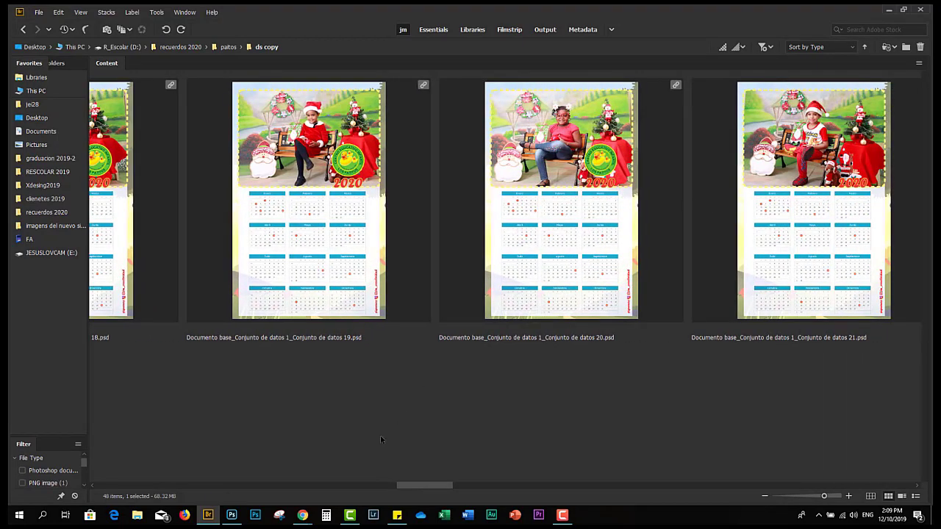
pyautogui.moveTo(412, 486); pyautogui.dragTo(435, 489)
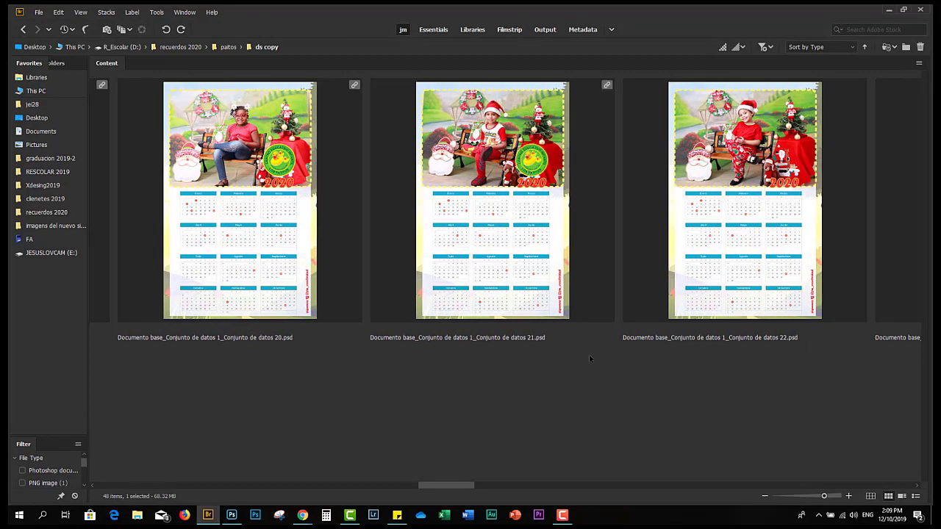
pyautogui.moveTo(456, 487); pyautogui.dragTo(483, 488)
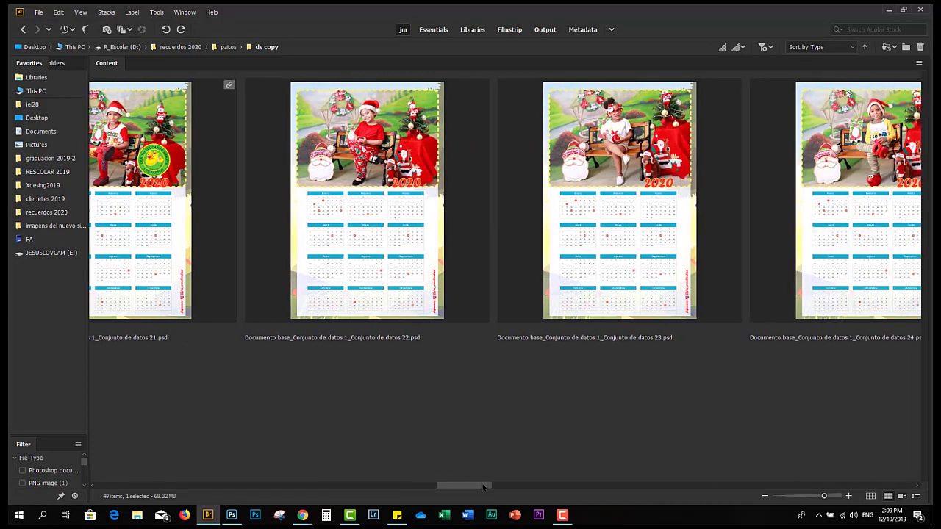